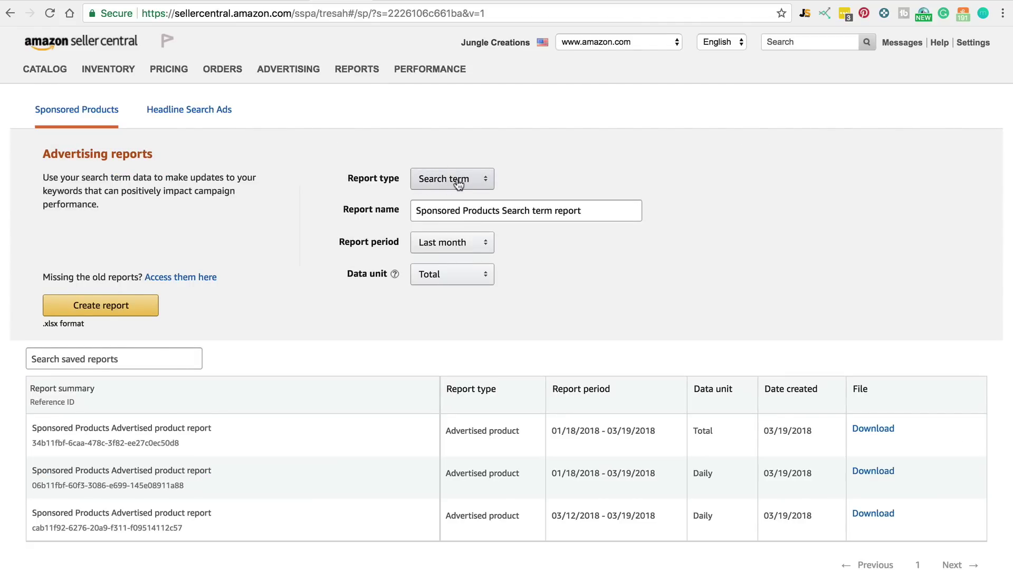
Create a Sponsored Products Search term report for last week and download the new report file.
left_click(441, 247)
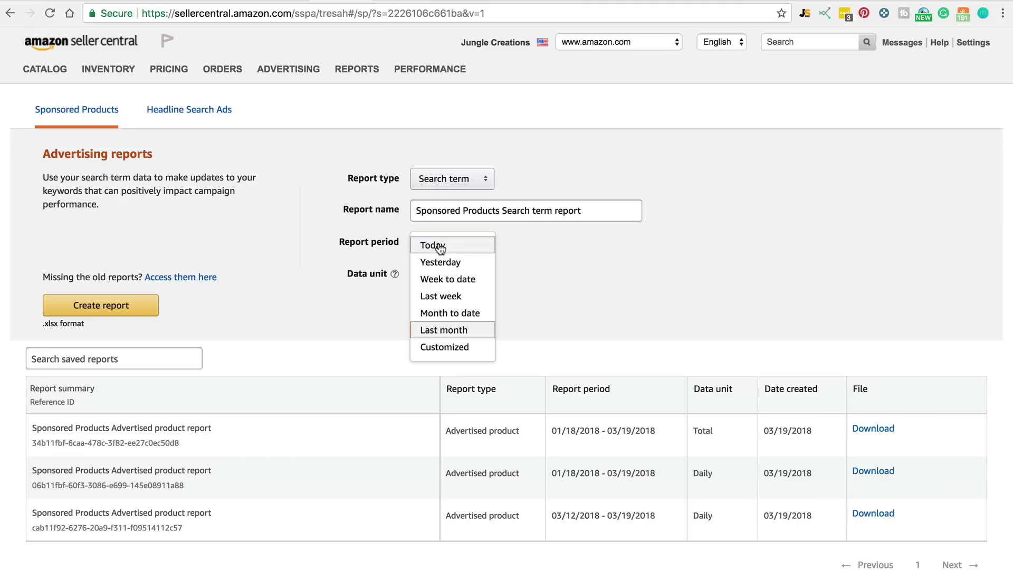
left_click(439, 295)
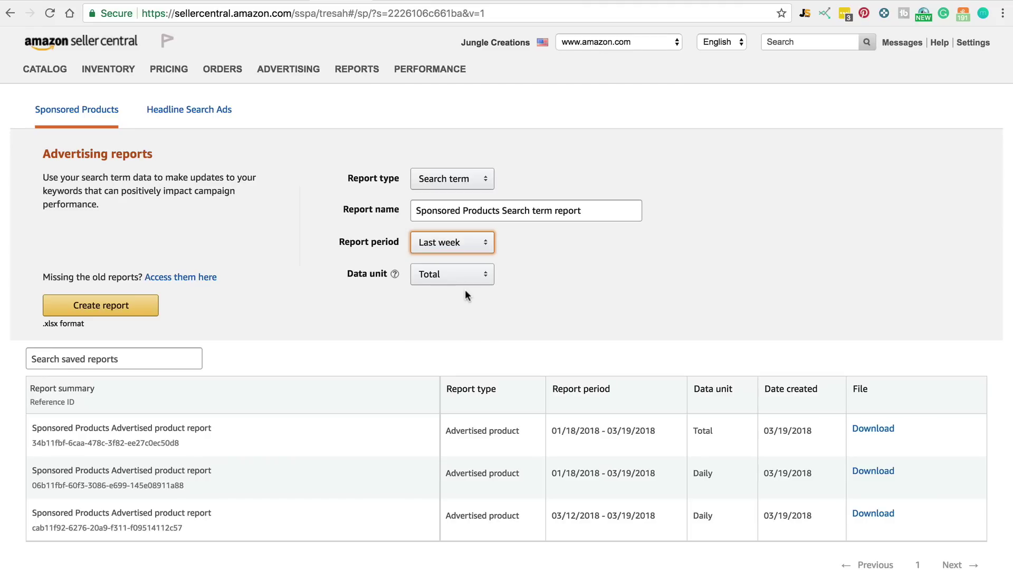
left_click(134, 310)
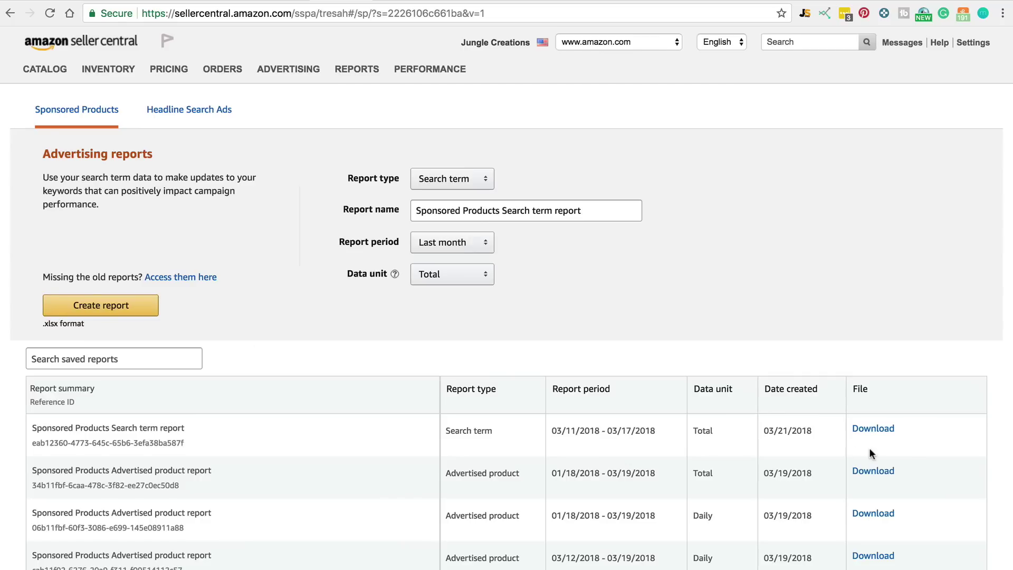
left_click(874, 428)
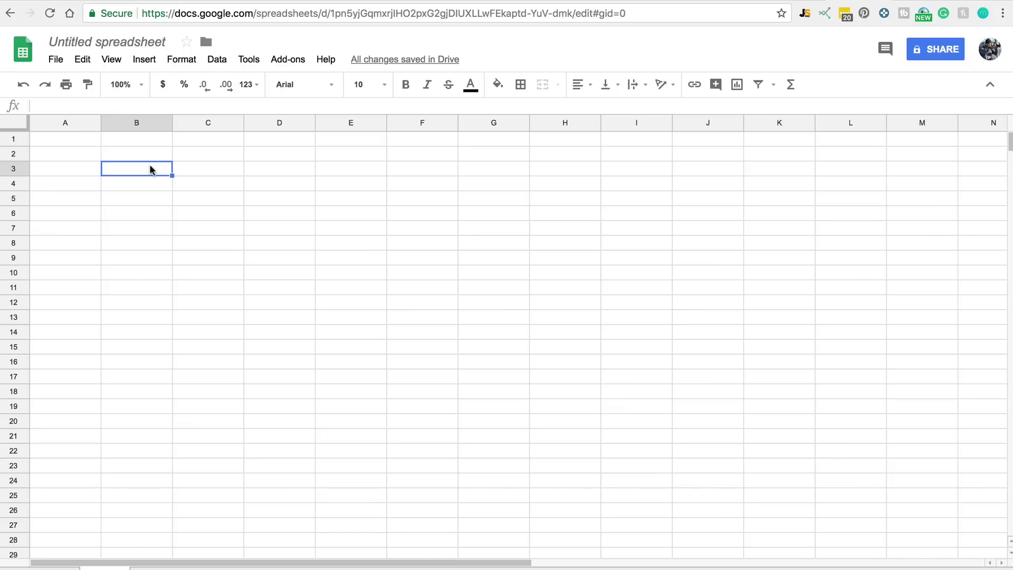
In the blank Google Sheets spreadsheet, import Sponsored Products Search term report.xlsx from the computer with the Replace spreadsheet option.
left_click(61, 58)
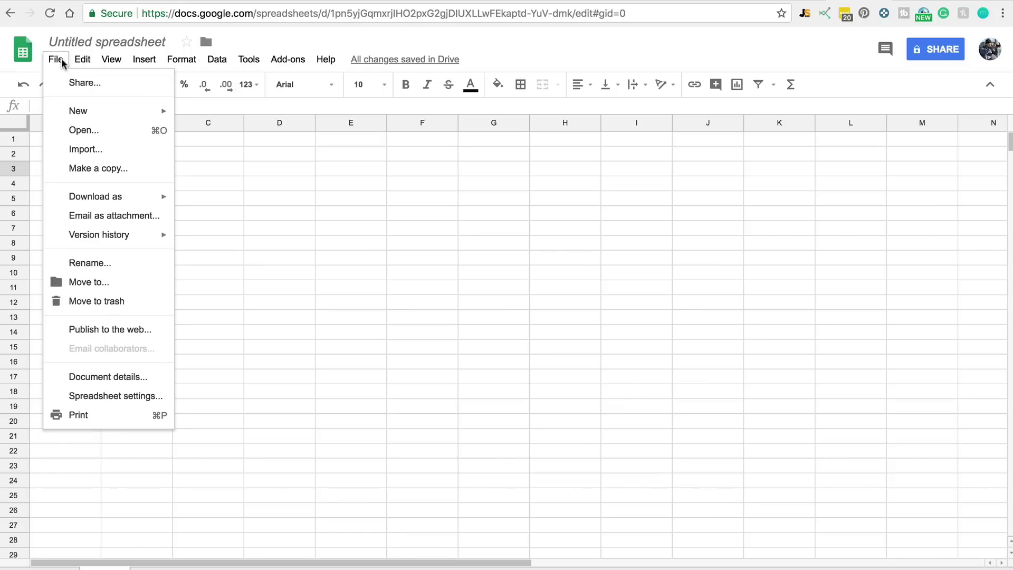
left_click(84, 150)
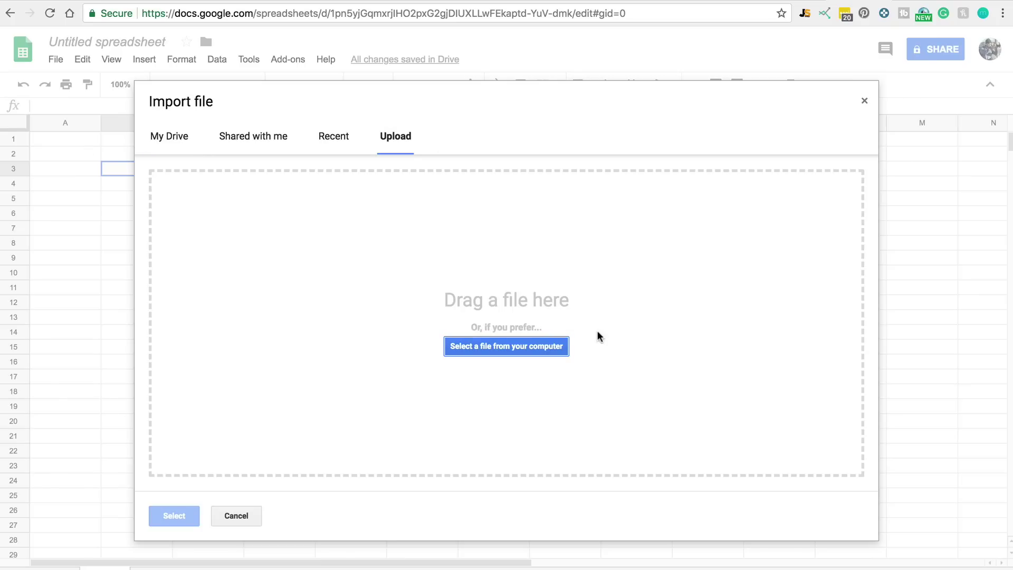
left_click(547, 344)
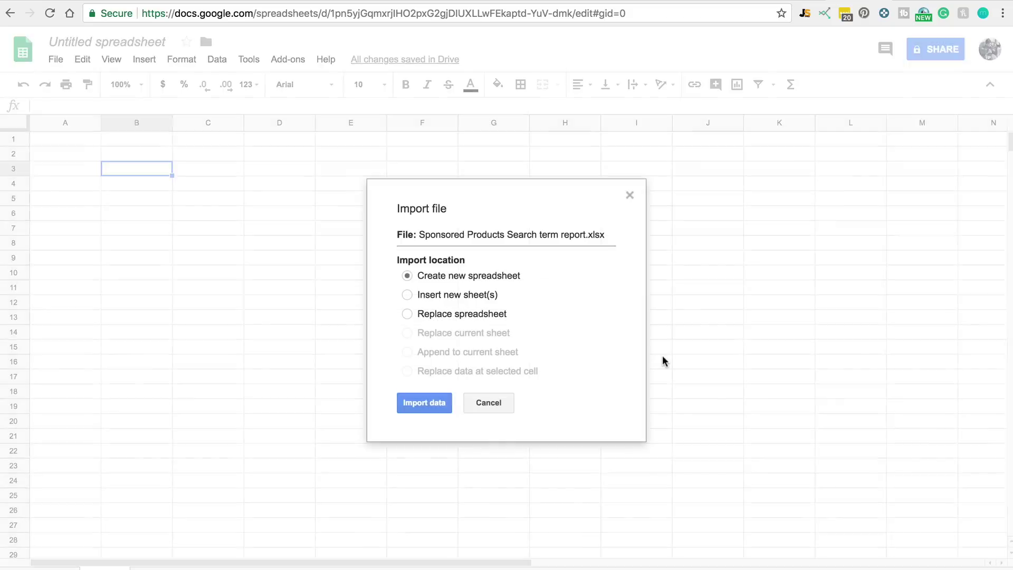
left_click(415, 314)
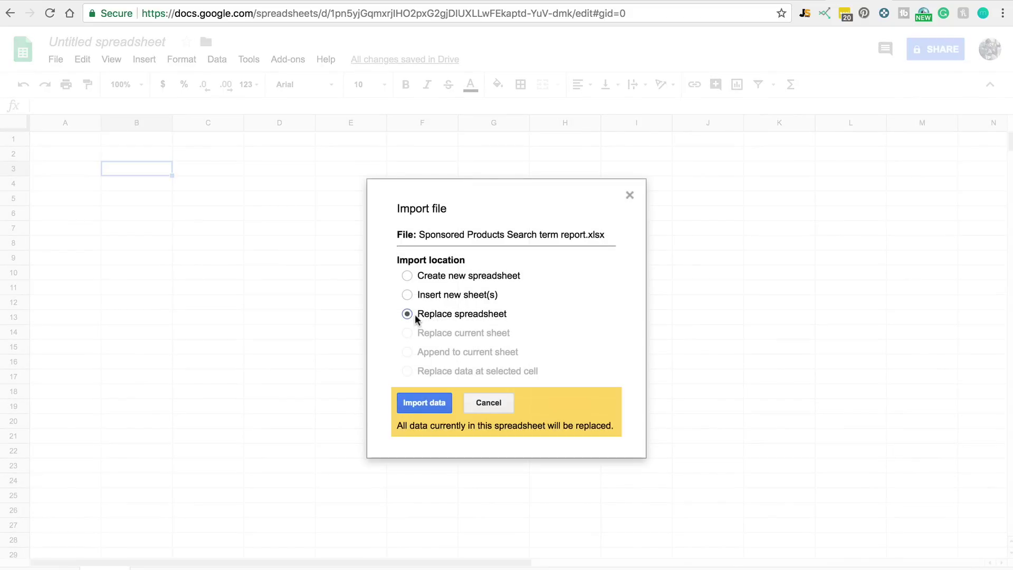
left_click(417, 405)
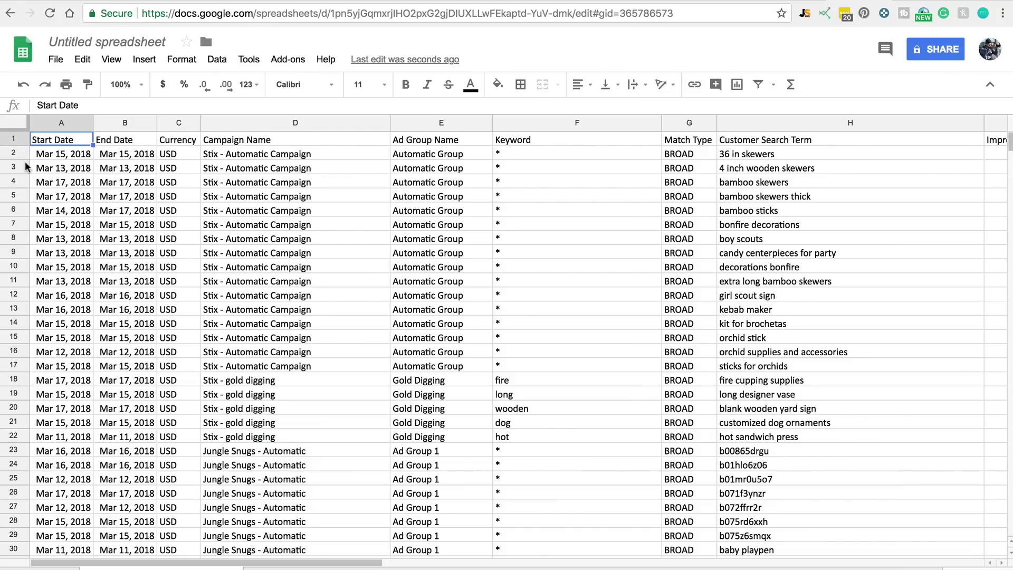
Freeze the header row of the search term report and make its text bold.
left_click(15, 139)
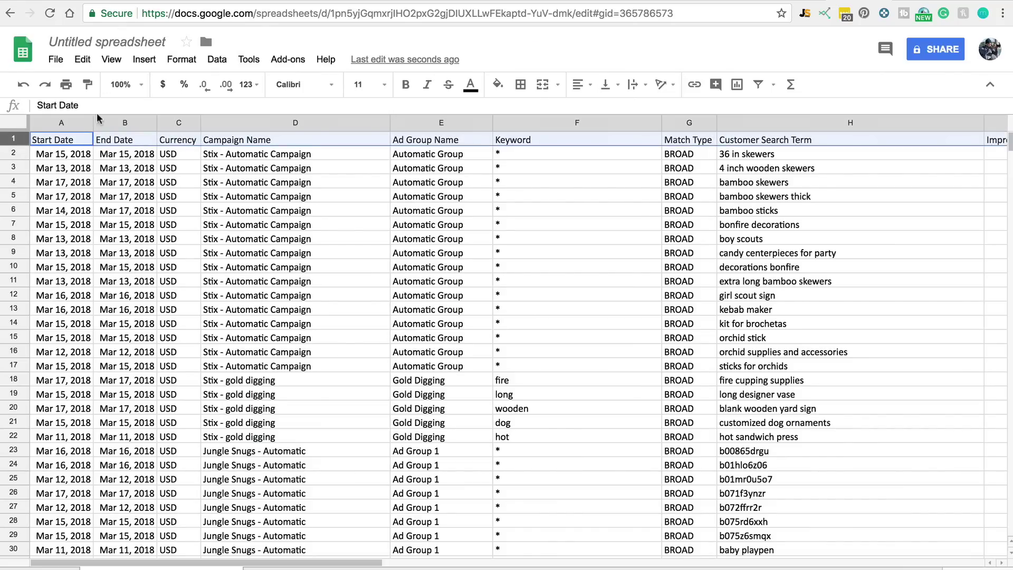
left_click(110, 60)
mouse_move(124, 83)
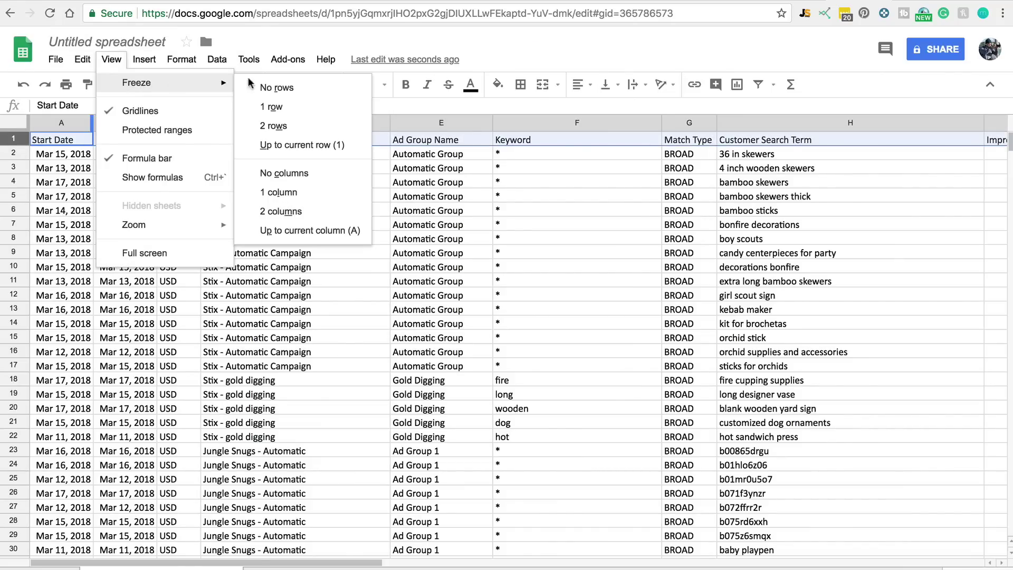
left_click(271, 106)
scroll(332, 296, "down", 3)
scroll(333, 302, "up", 2)
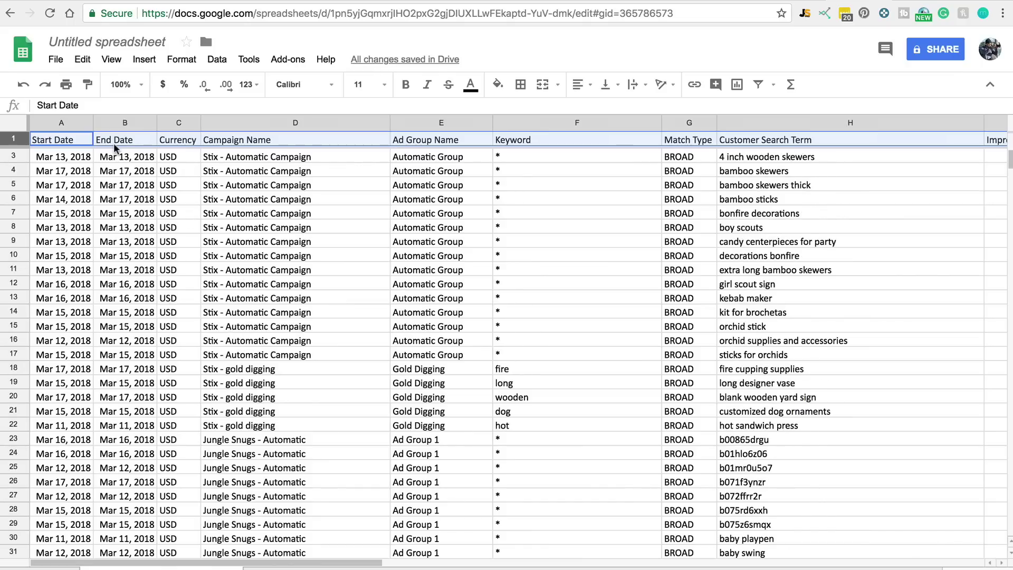
key("super+b")
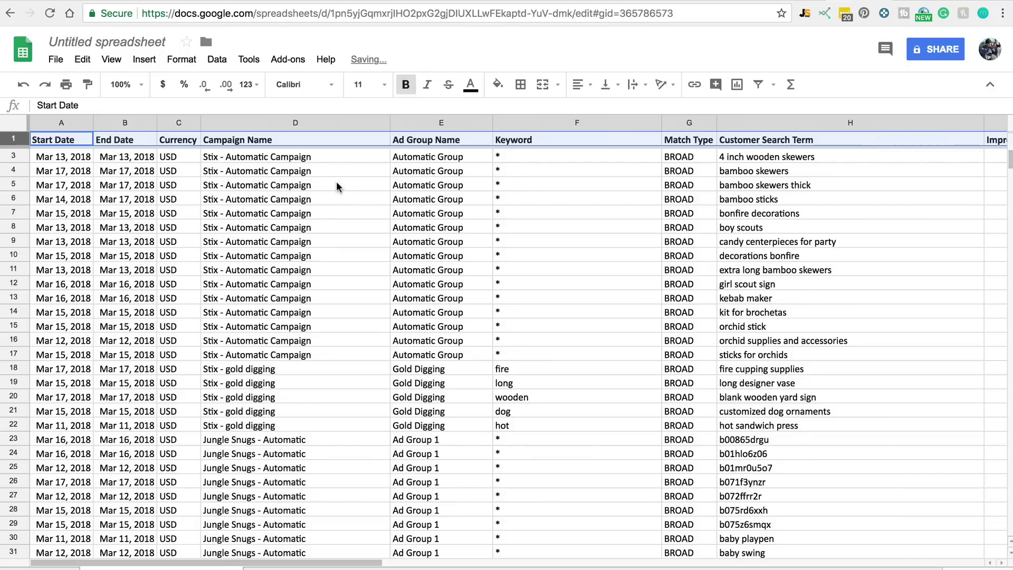
Create a filter on the header row so every report column can be sorted and filtered.
scroll(337, 187, "up", 1)
left_click(218, 62)
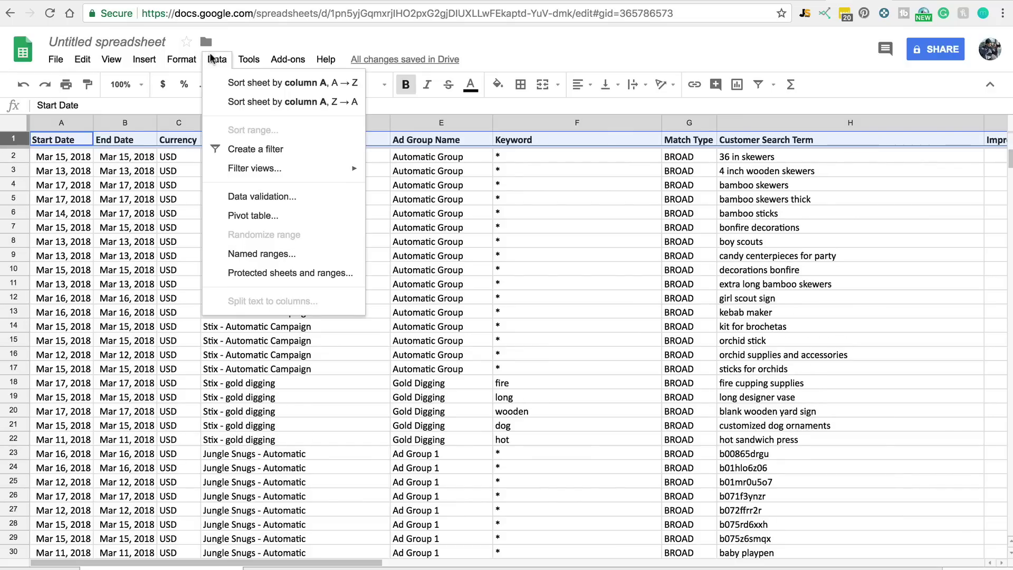
left_click(266, 149)
left_click(315, 200)
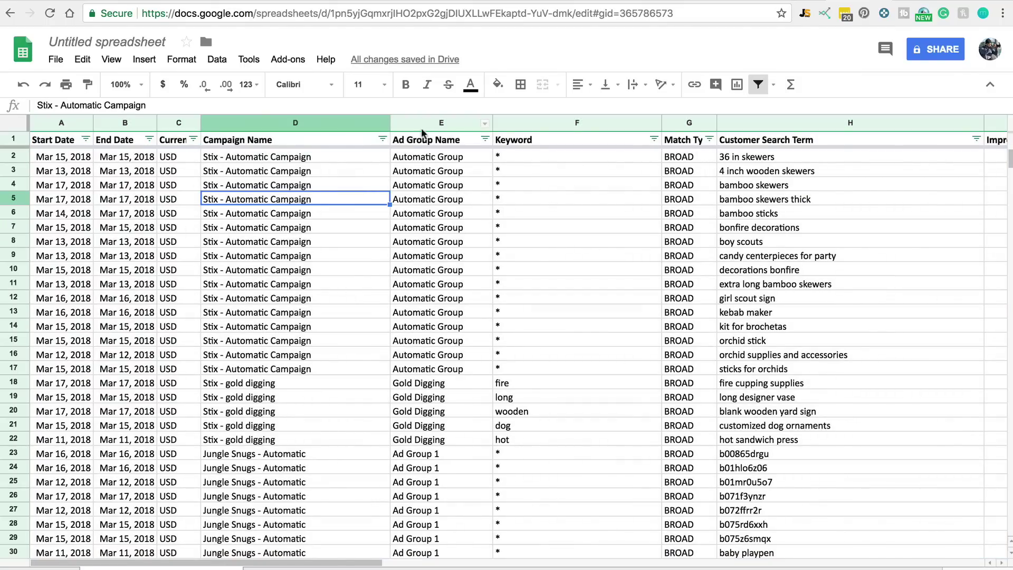
Filter the Campaign Name column to exclude Manual Phrase 2 and the Stix campaigns, keeping the Jungle Snugs campaigns.
left_click(382, 138)
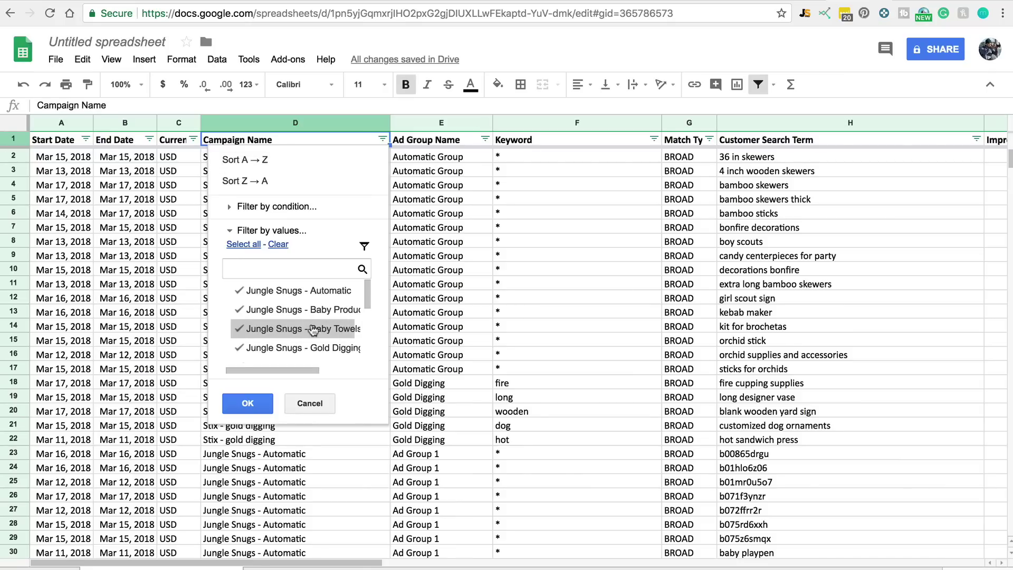
scroll(287, 339, "down", 5)
scroll(288, 339, "down", 1)
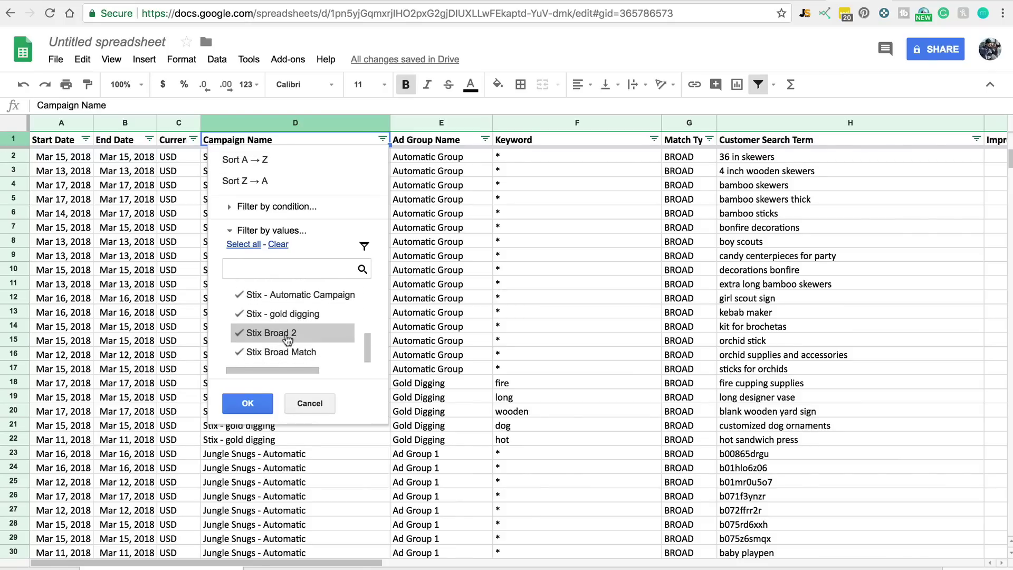
left_click(240, 332)
left_click(240, 352)
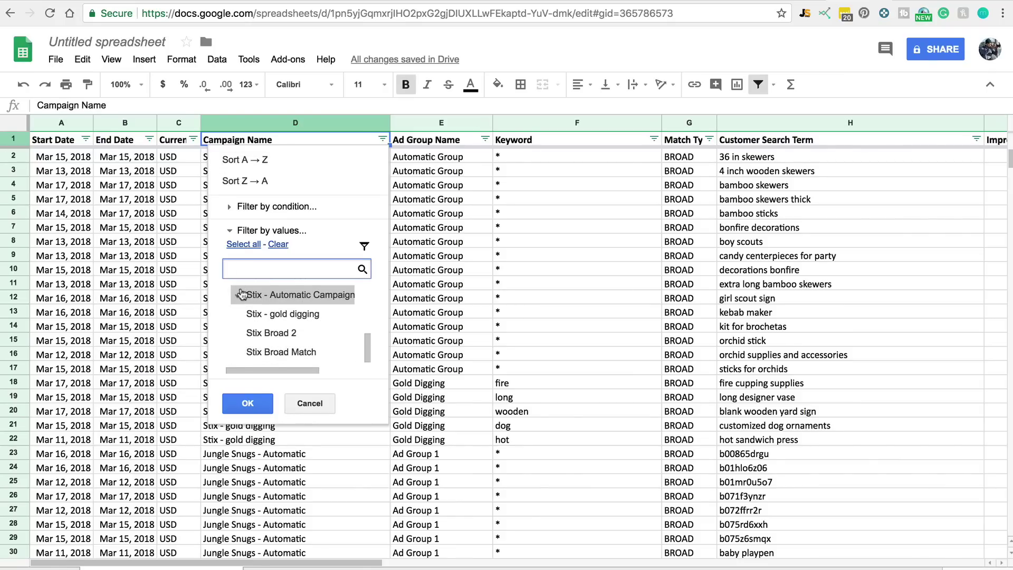
scroll(238, 322, "up", 2)
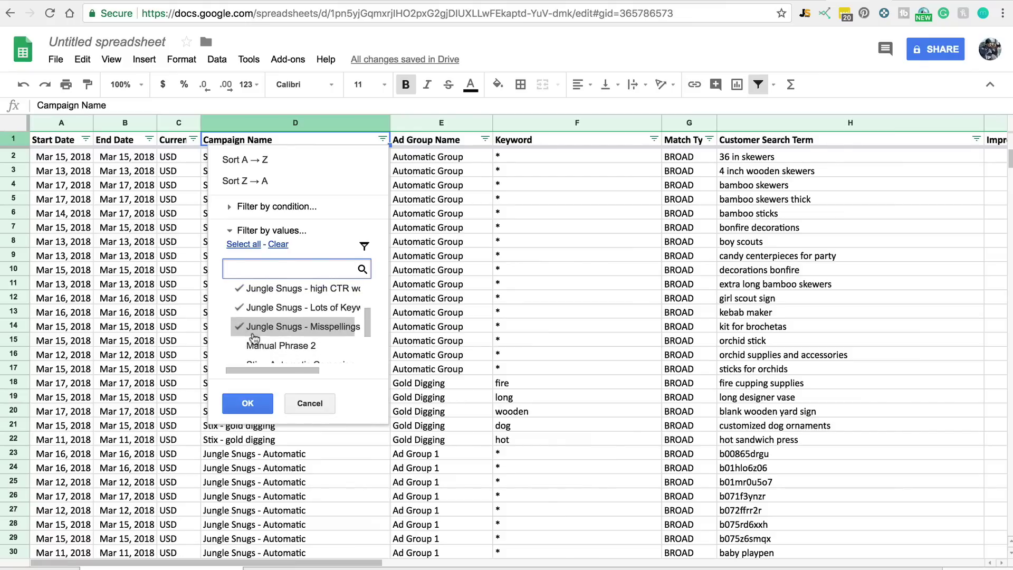
scroll(280, 326, "up", 3)
scroll(283, 327, "up", 1)
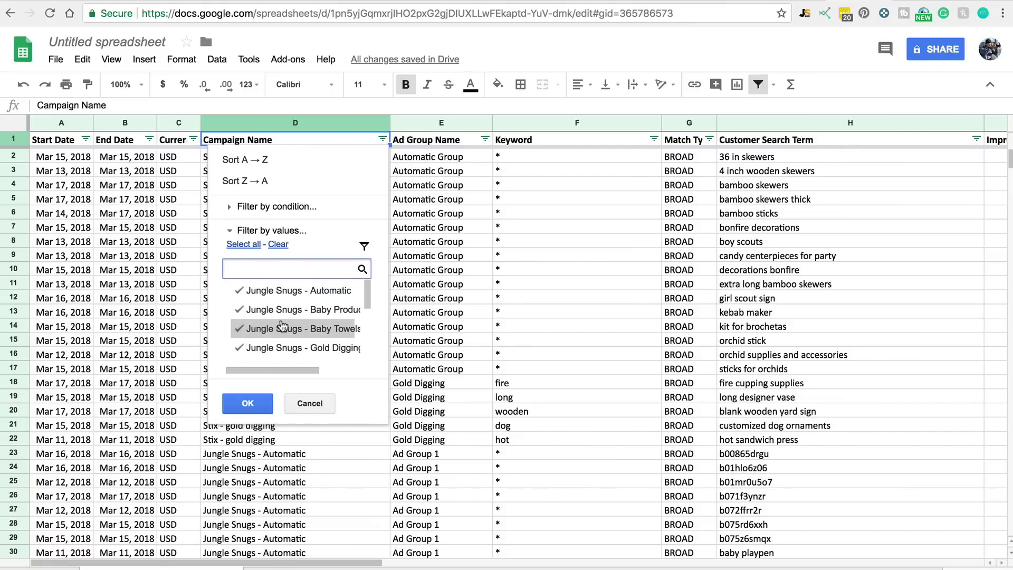
left_click(248, 404)
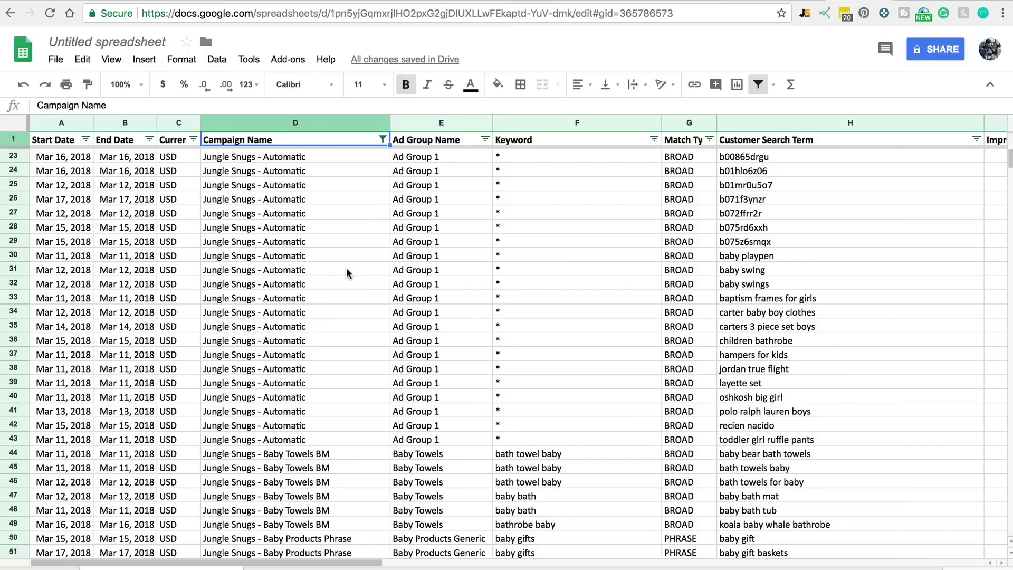
Sort the filtered report by Total Advertising Cost of Sales (ACoS) from Z to A.
scroll(727, 384, "right", 3)
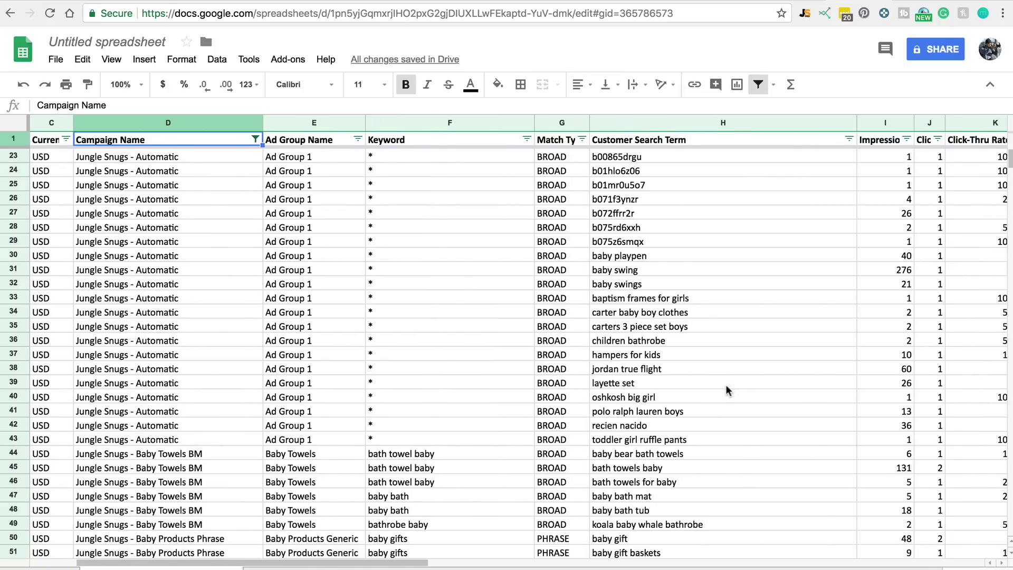
scroll(692, 419, "down", 3)
scroll(692, 419, "down", 4)
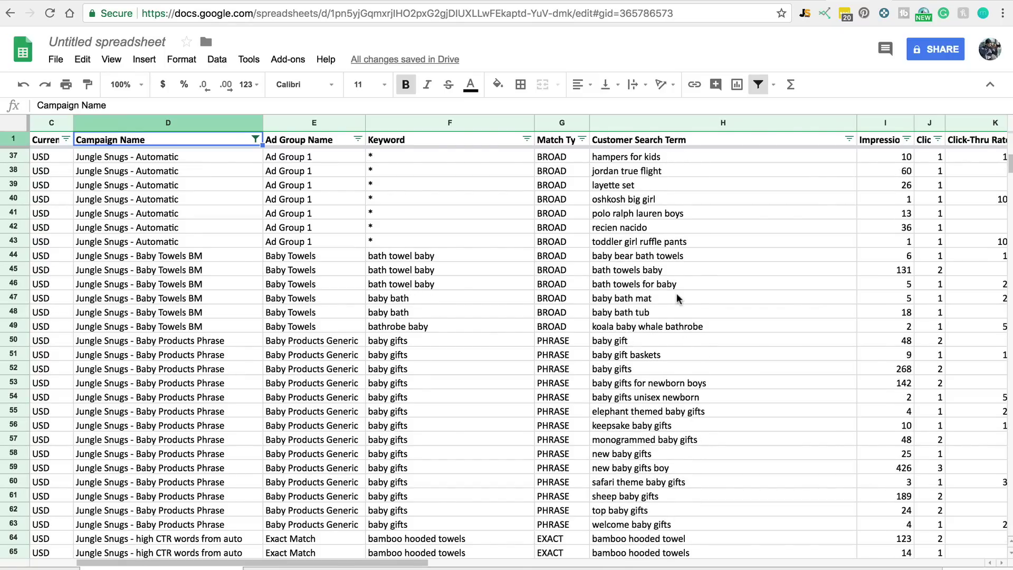
scroll(677, 292, "down", 3)
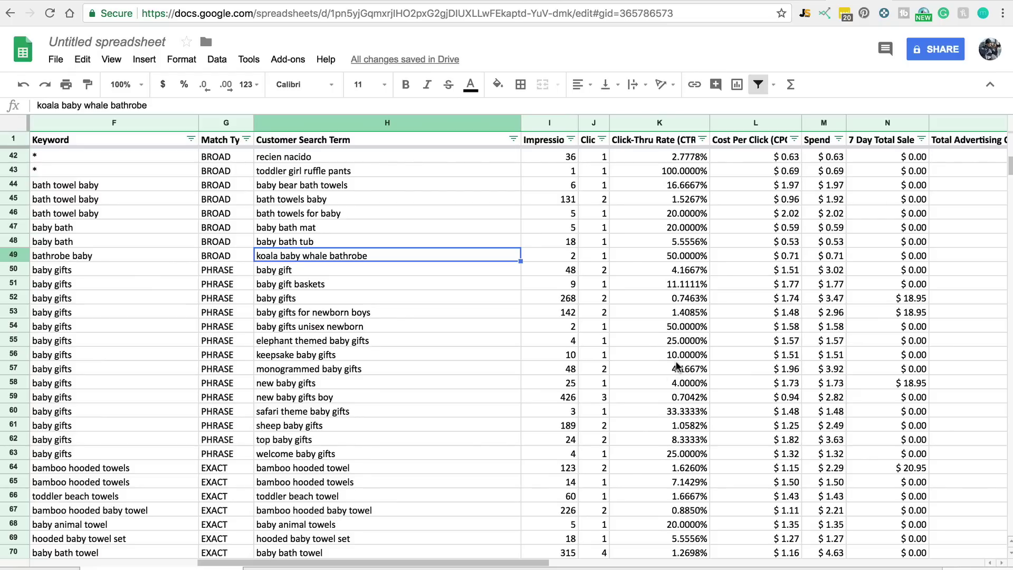
scroll(677, 366, "right", 5)
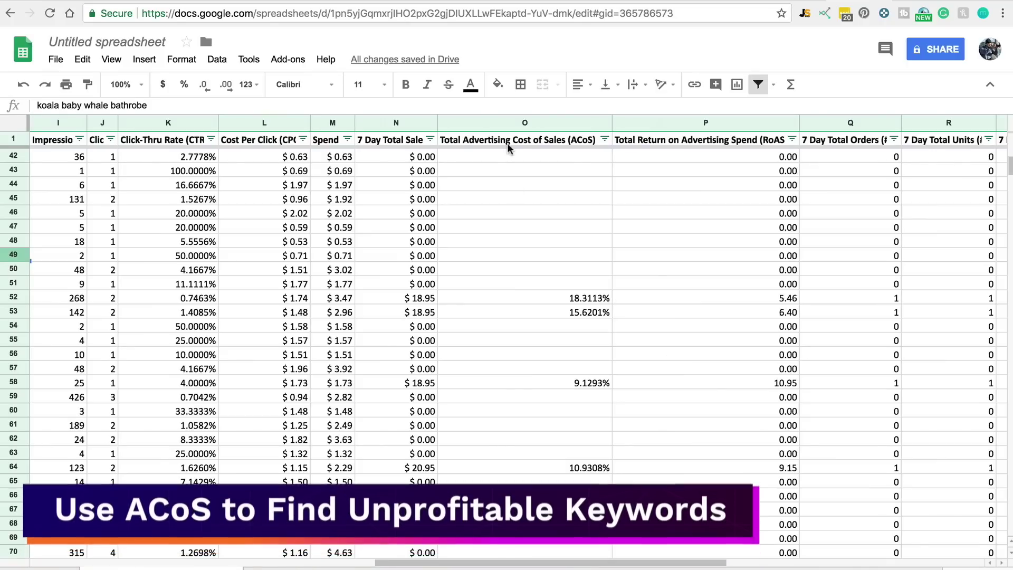
left_click(605, 139)
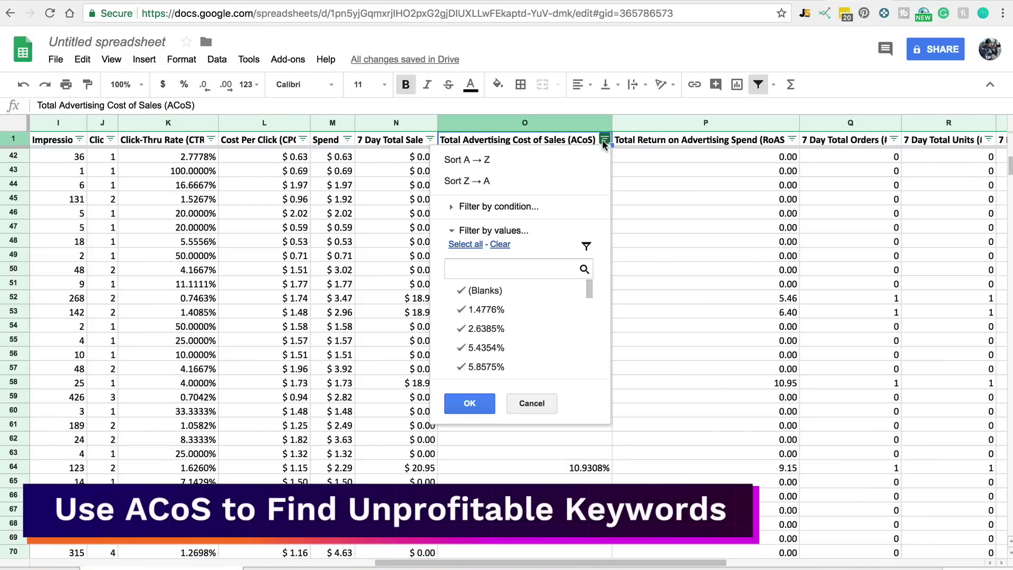
left_click(473, 184)
Examine the top row of the ACoS-sorted results (row 23), checking its ACoS, campaign name and keyword.
scroll(510, 249, "up", 6)
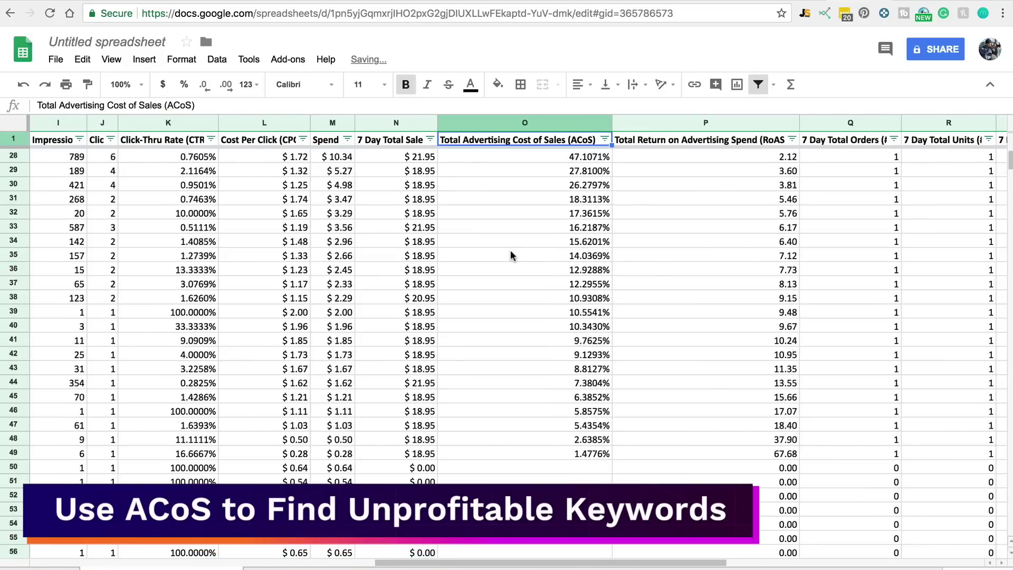
left_click(524, 157)
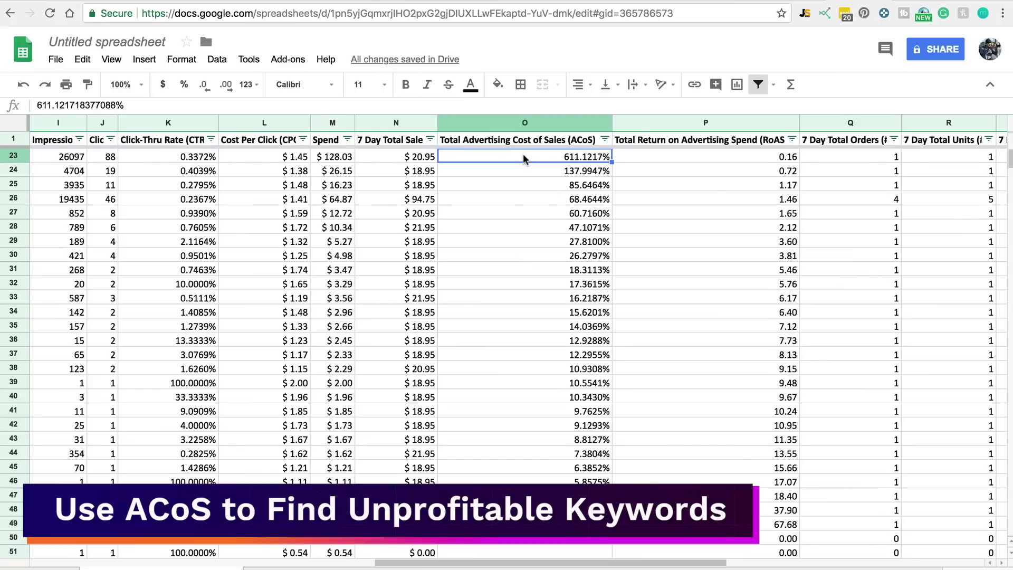
scroll(482, 156, "left", 10)
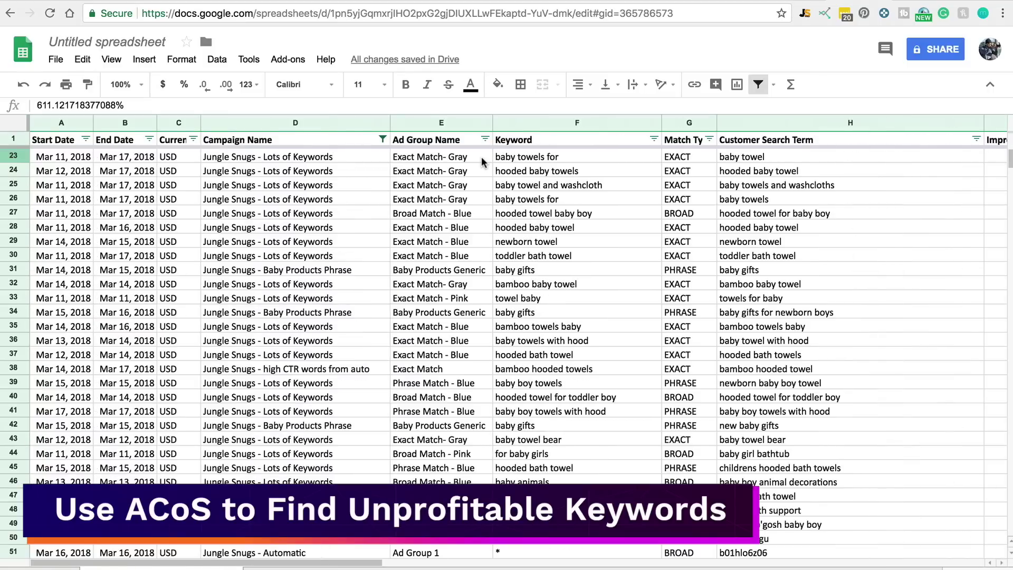
left_click(212, 157)
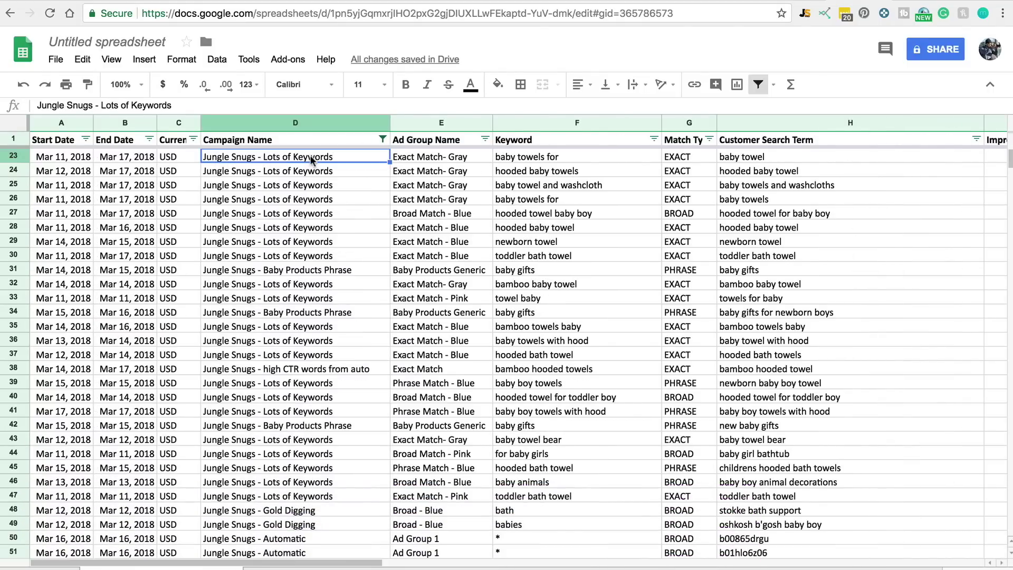
left_click(531, 157)
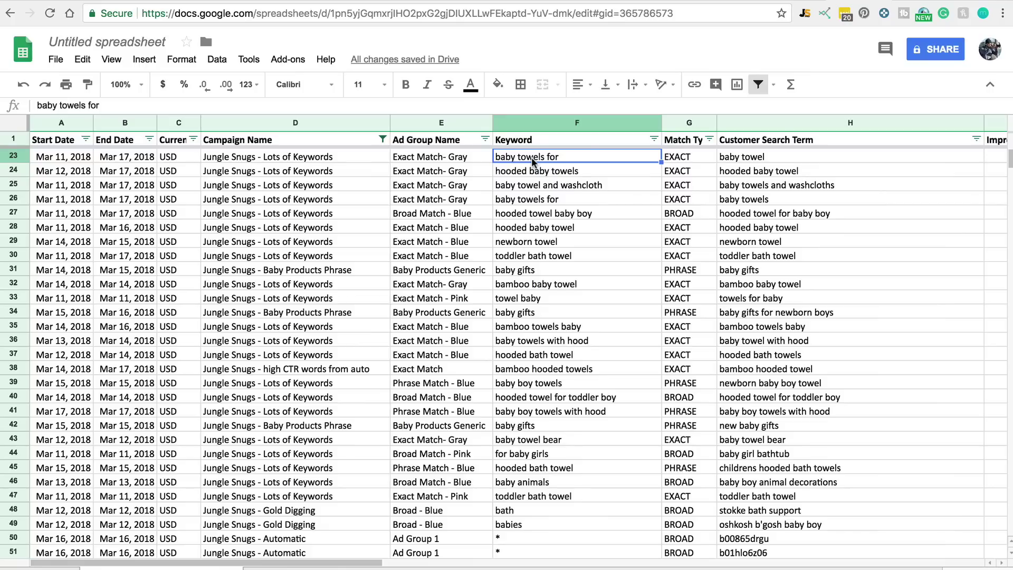
Review the impressions and clicks for the "baby towel" search term in row 23.
scroll(567, 156, "right", 2)
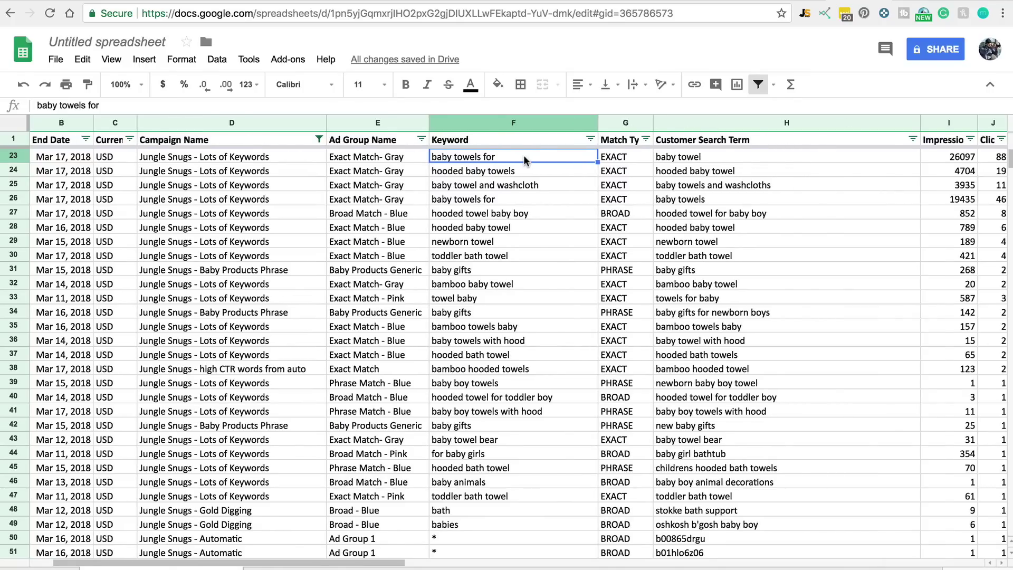
scroll(523, 157, "right", 2)
scroll(525, 159, "right", 3)
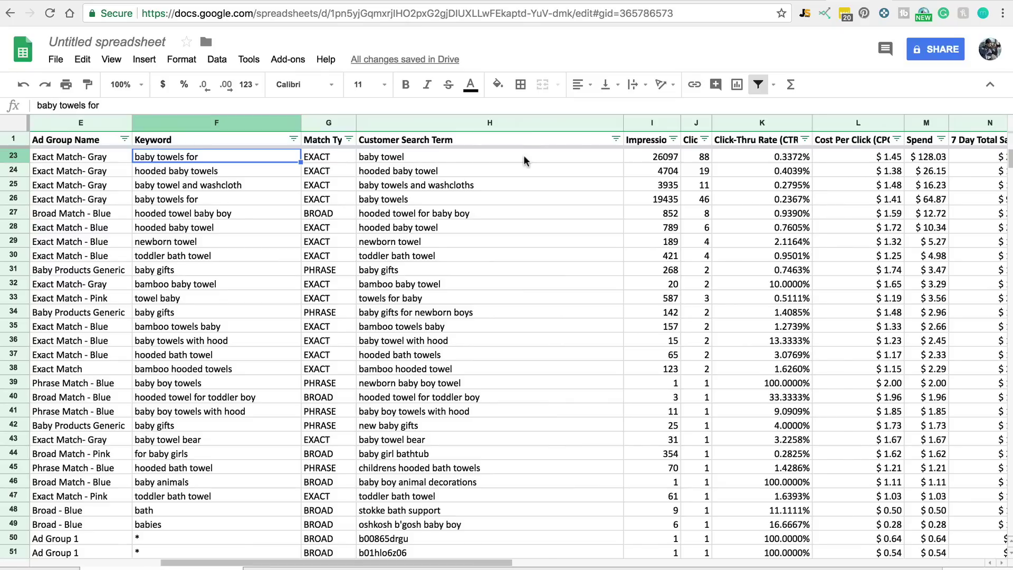
scroll(525, 160, "right", 2)
left_click(531, 156)
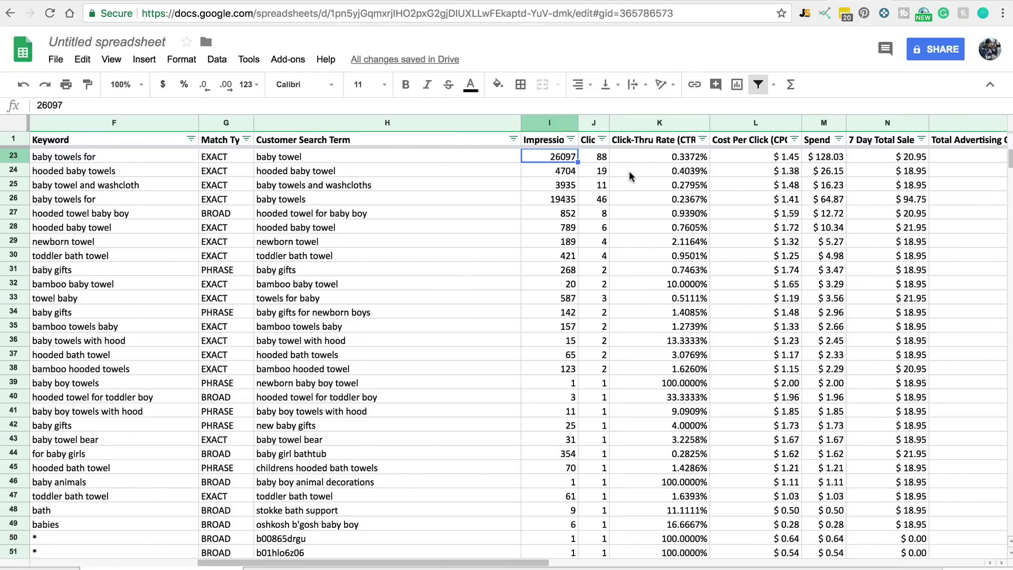
left_click(602, 159)
scroll(701, 188, "right", 2)
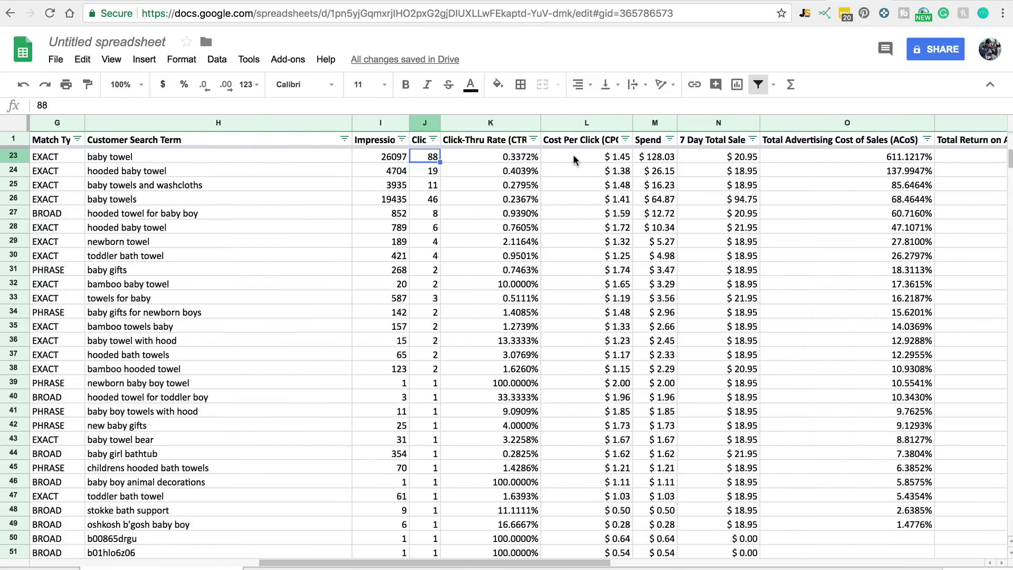
Examine row 23's cost per click, spend and 7 day total sales against its ACoS.
scroll(570, 159, "right", 3)
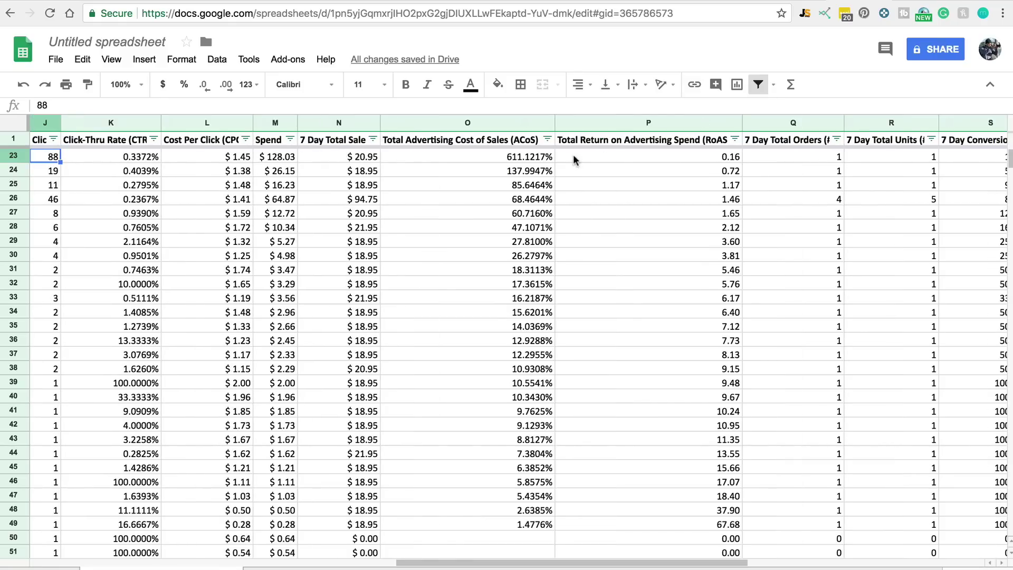
left_click(235, 158)
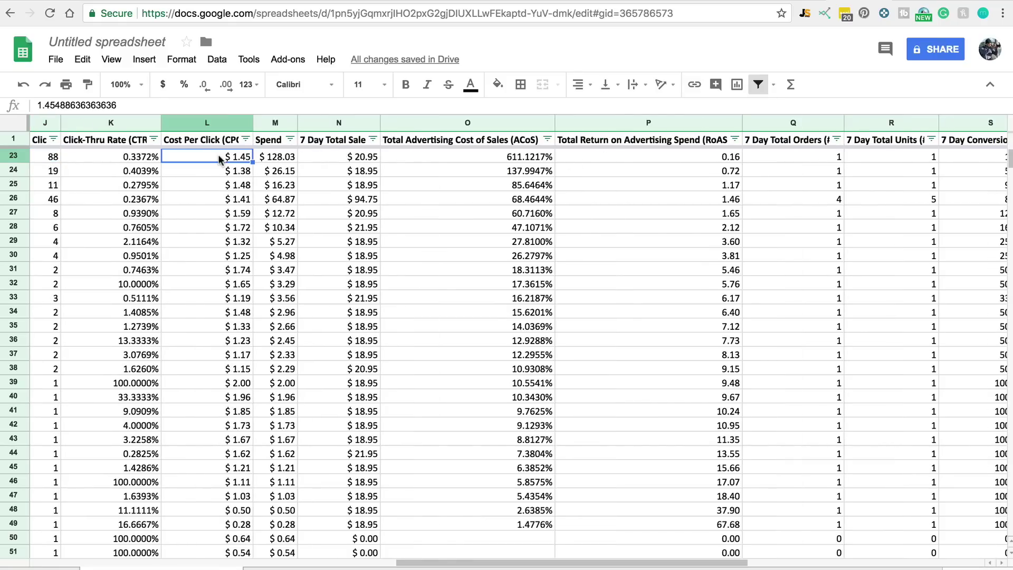
left_click(270, 140)
left_click(269, 123)
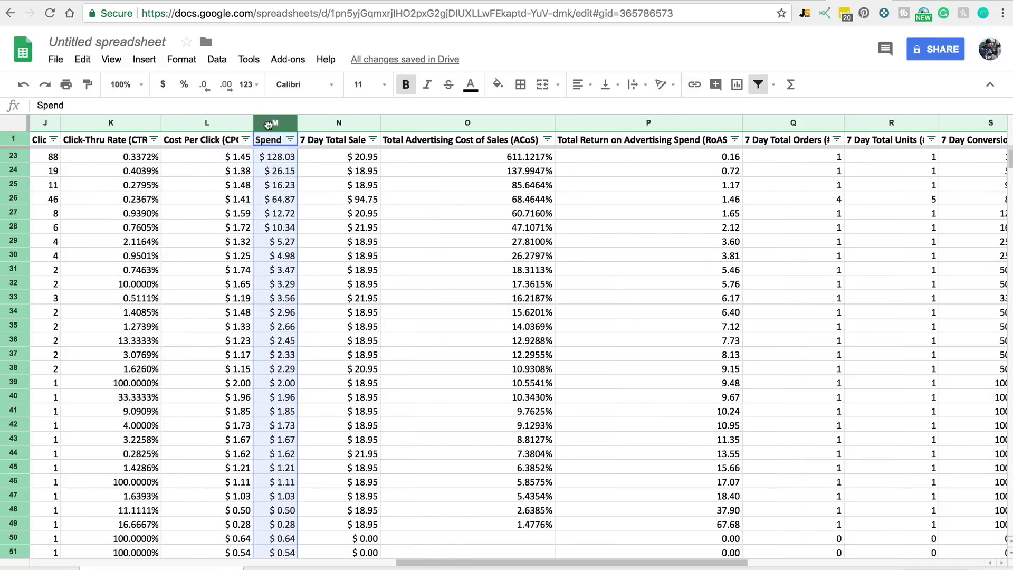
left_click(290, 161)
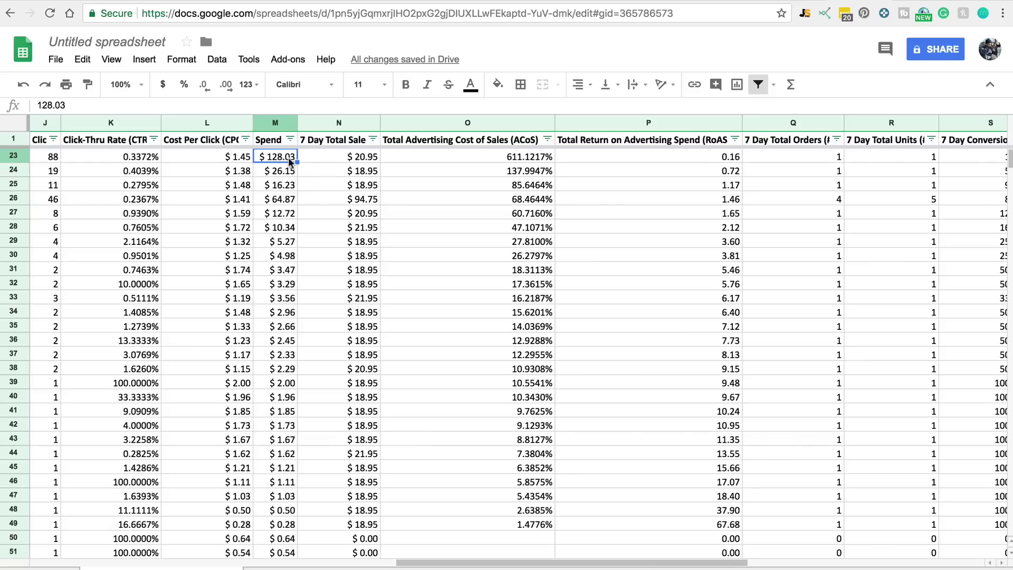
left_click(362, 156)
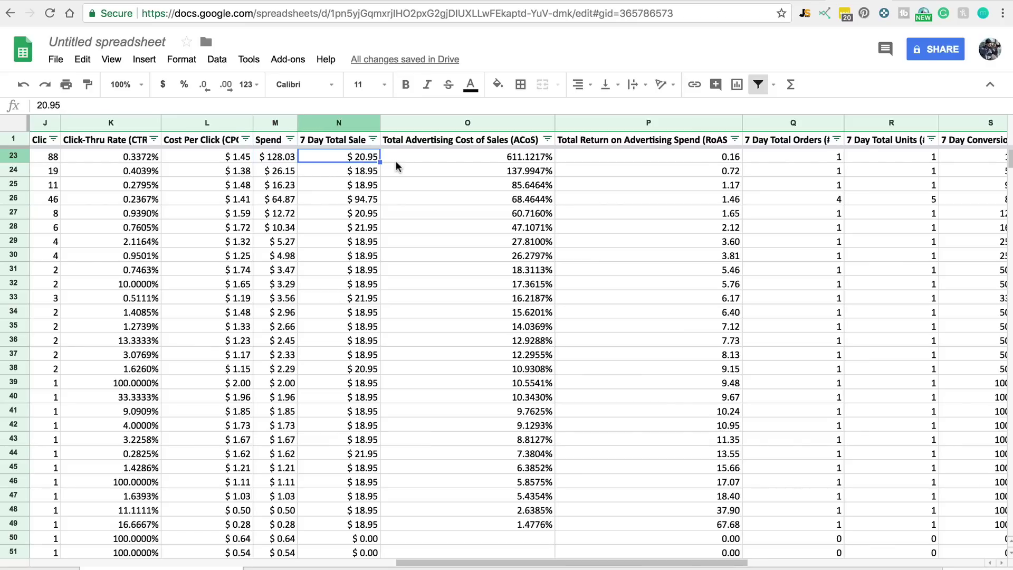
left_click(391, 154)
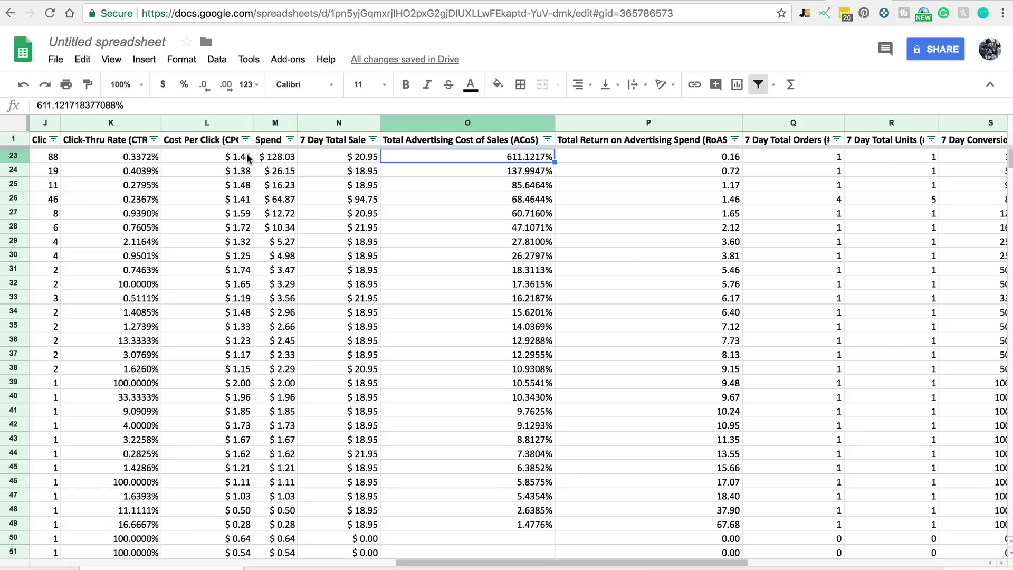
Compare row 23's cost per click with its ACoS and select the ACoS values in rows 23 to 29.
left_click(201, 156)
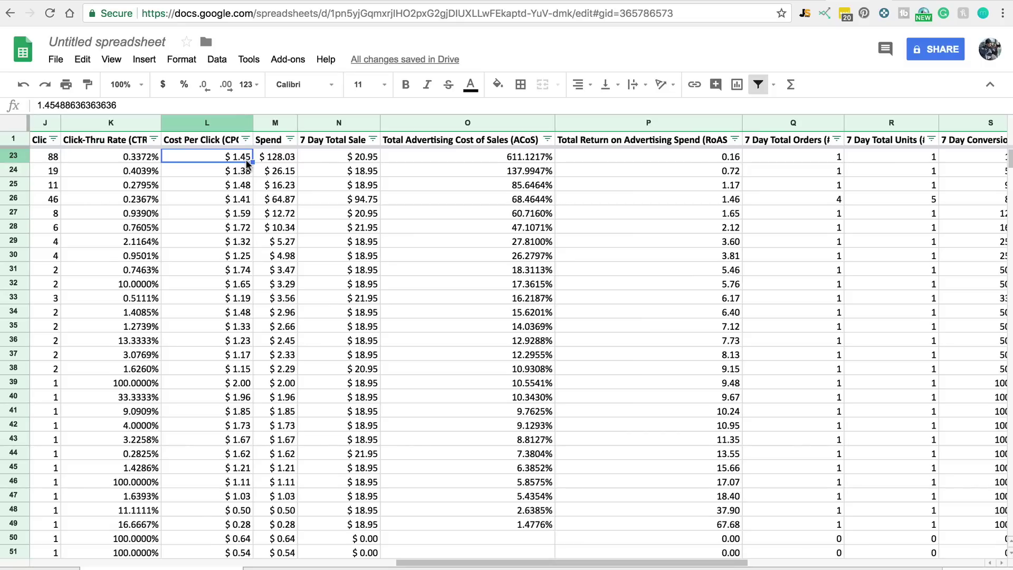
left_click(426, 156)
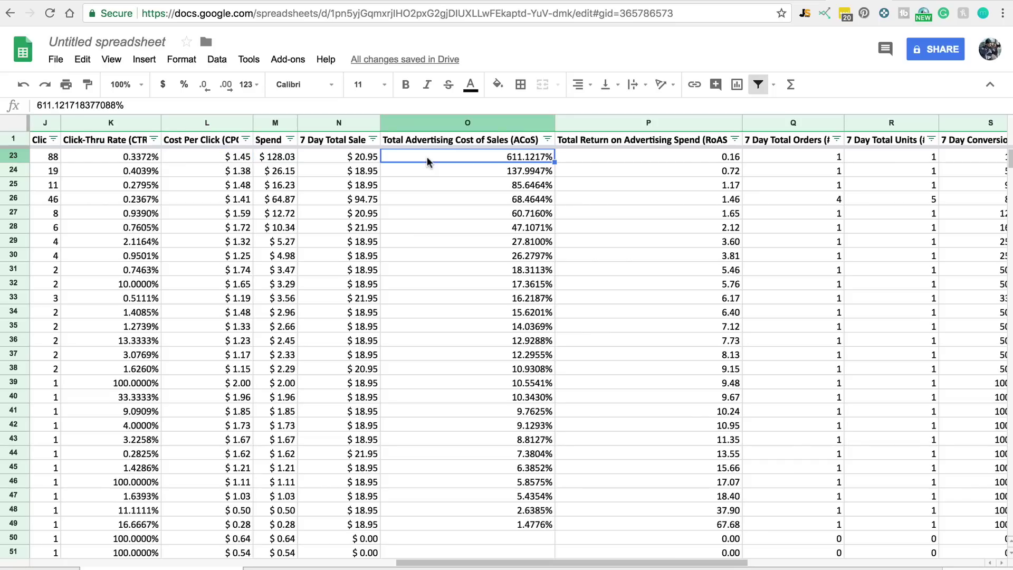
left_click(491, 242, "shift")
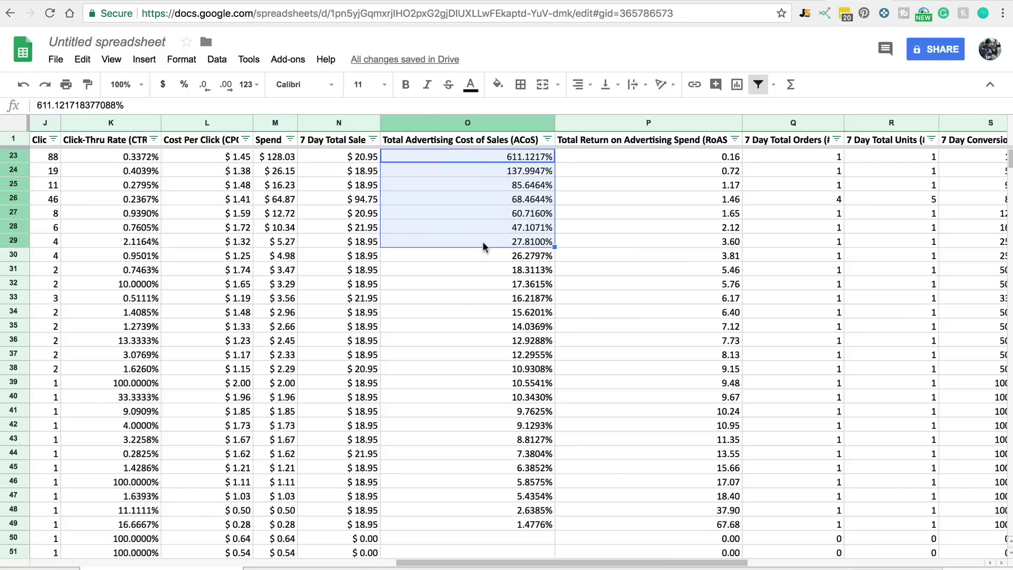
Sort the filtered report by Click-Thru Rate (CTR) from Z to A.
scroll(482, 242, "left", 2)
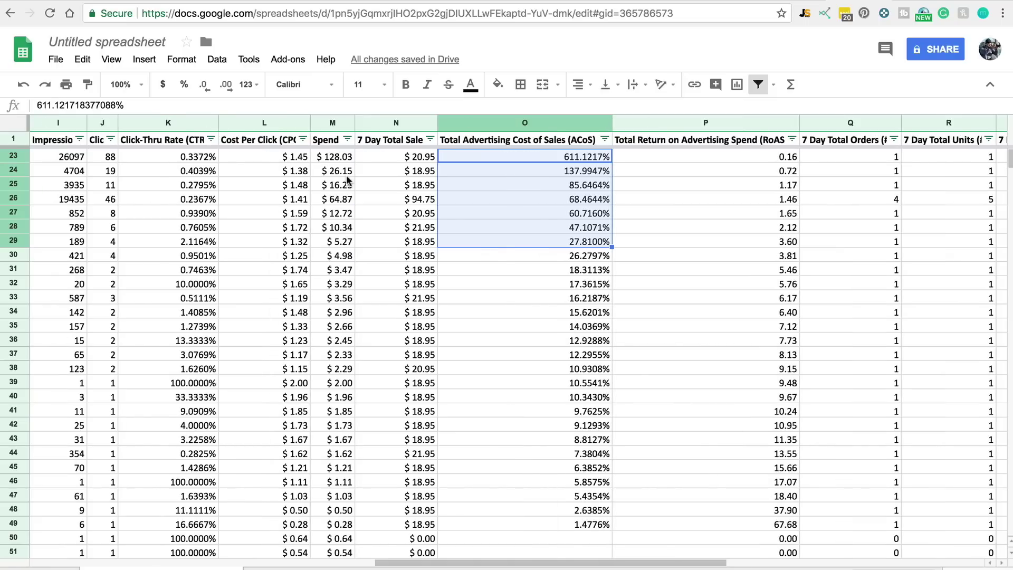
left_click(211, 140)
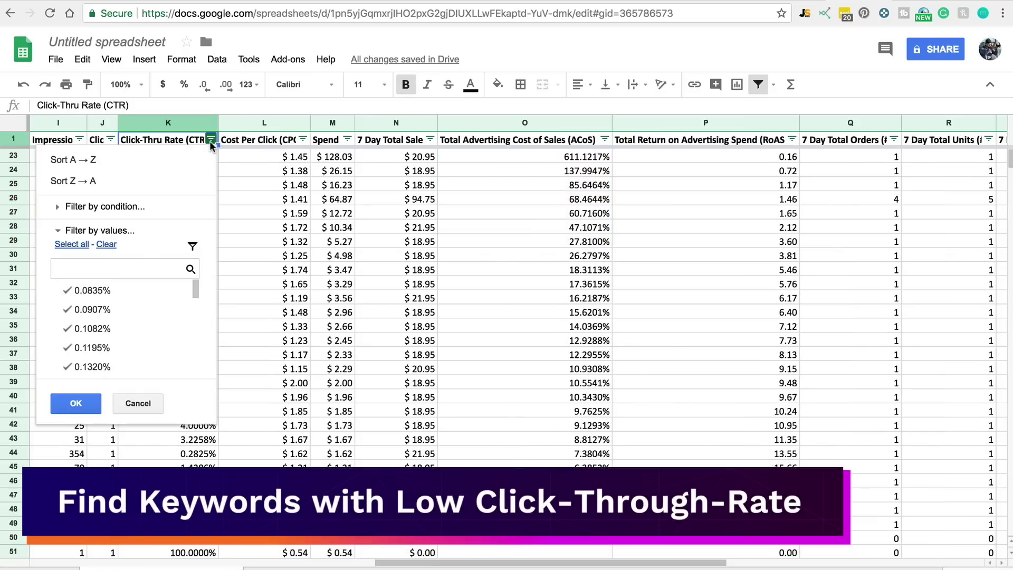
left_click(77, 186)
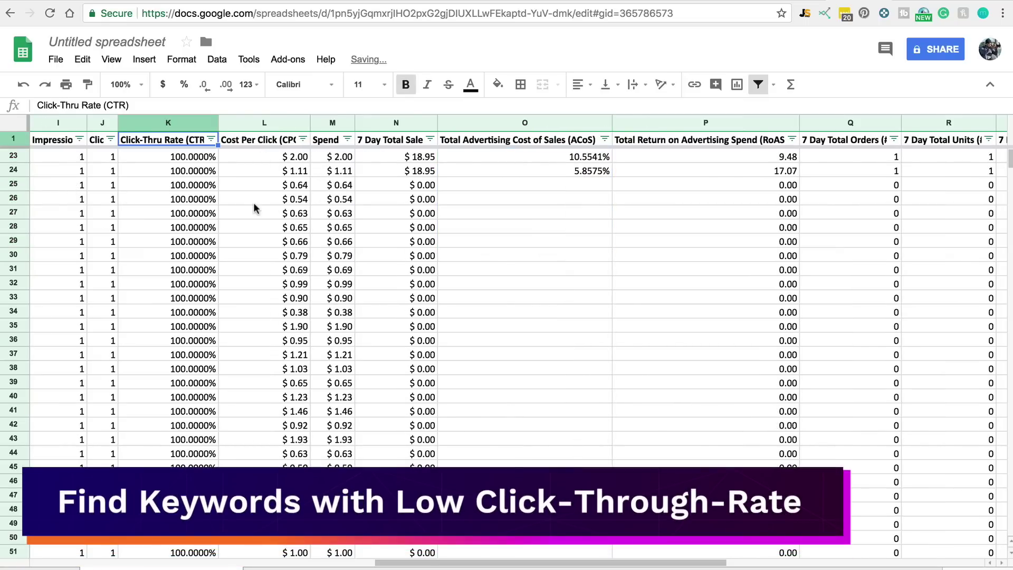
Filter the Clicks column to exclude search terms with 1 or 2 clicks.
scroll(255, 207, "left", 4)
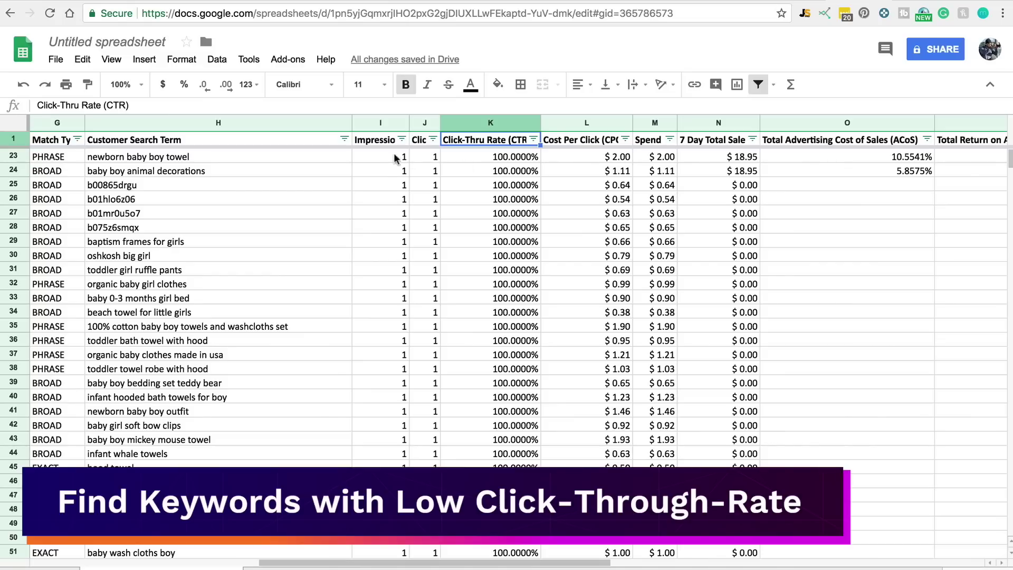
left_click(434, 139)
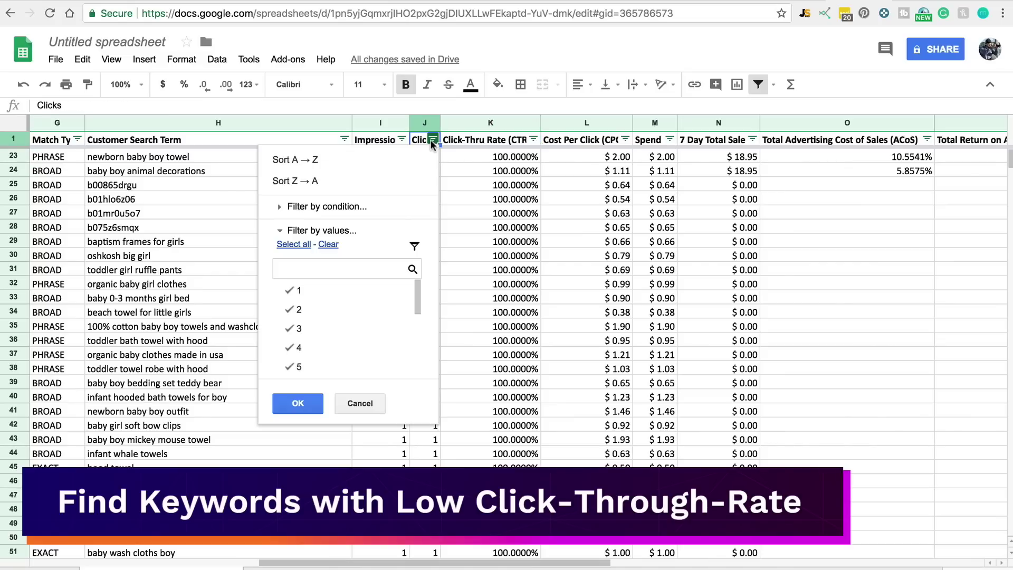
left_click(308, 296)
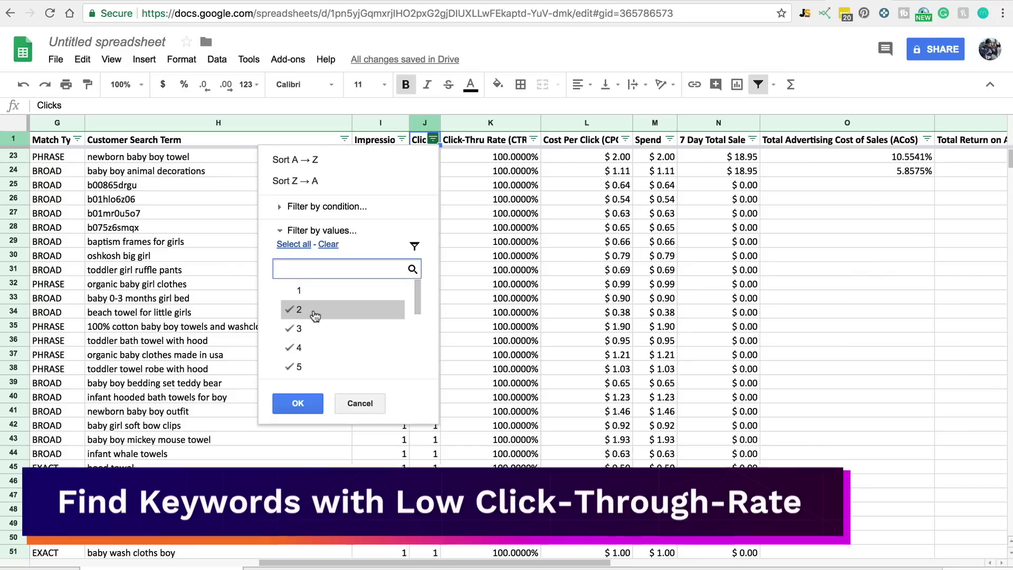
left_click(311, 311)
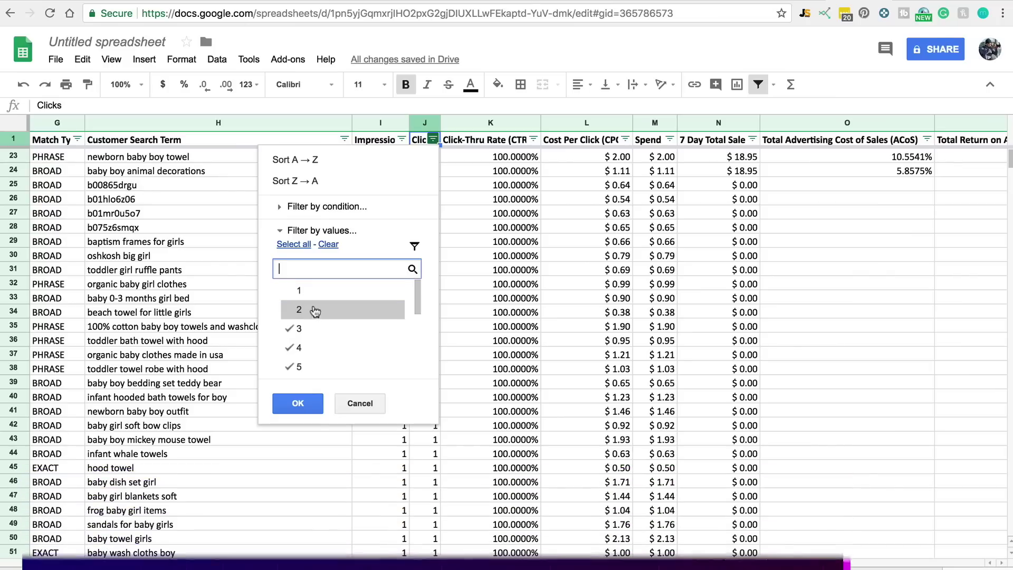
left_click(297, 406)
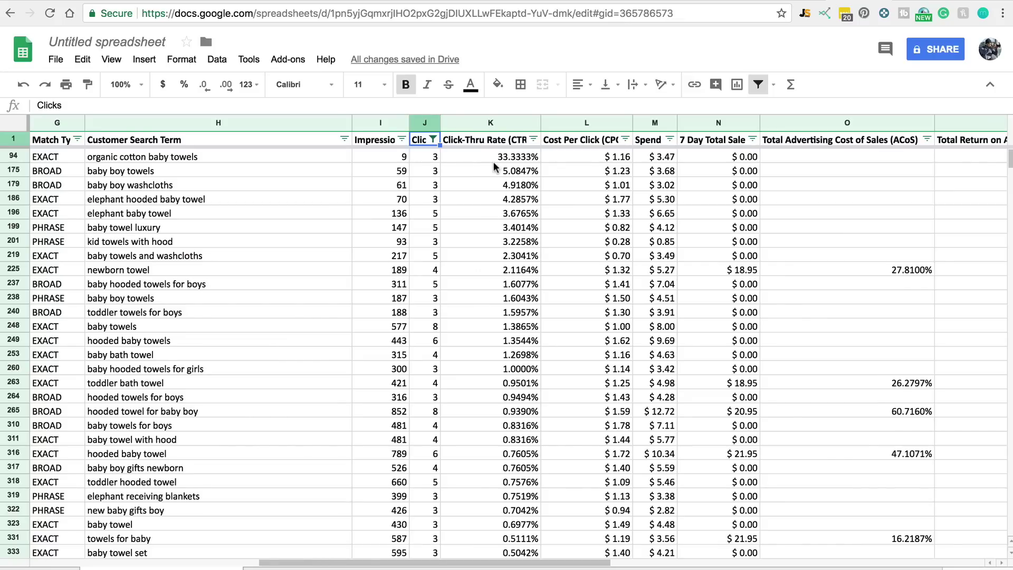
Check the impressions and clicks of "organic cotton baby towels", and review the Click-Thru Rate column down to its lowest values.
left_click(388, 161)
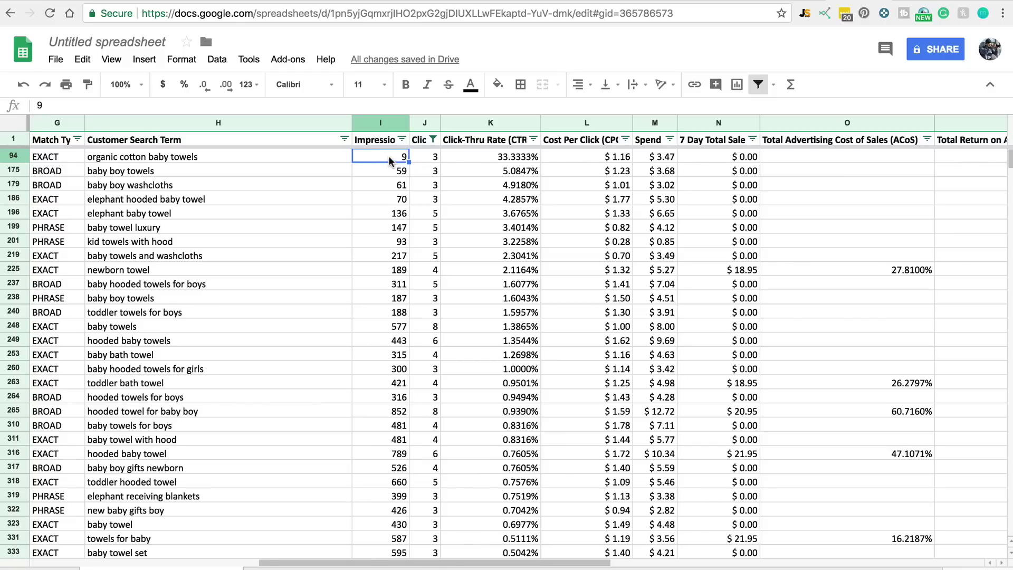
left_click(425, 158)
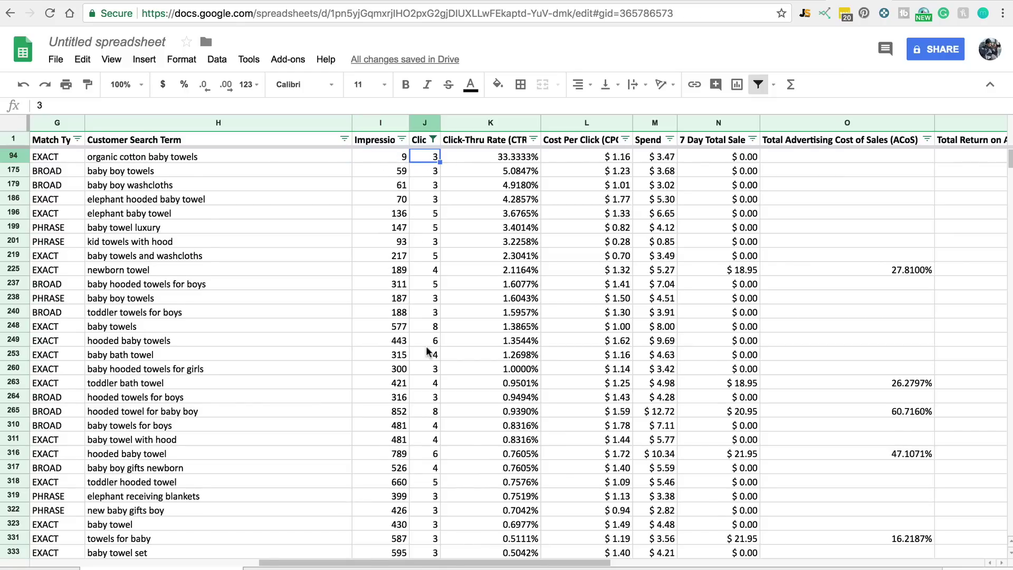
scroll(426, 346, "down", 2)
scroll(426, 346, "left", 2)
left_click(649, 440)
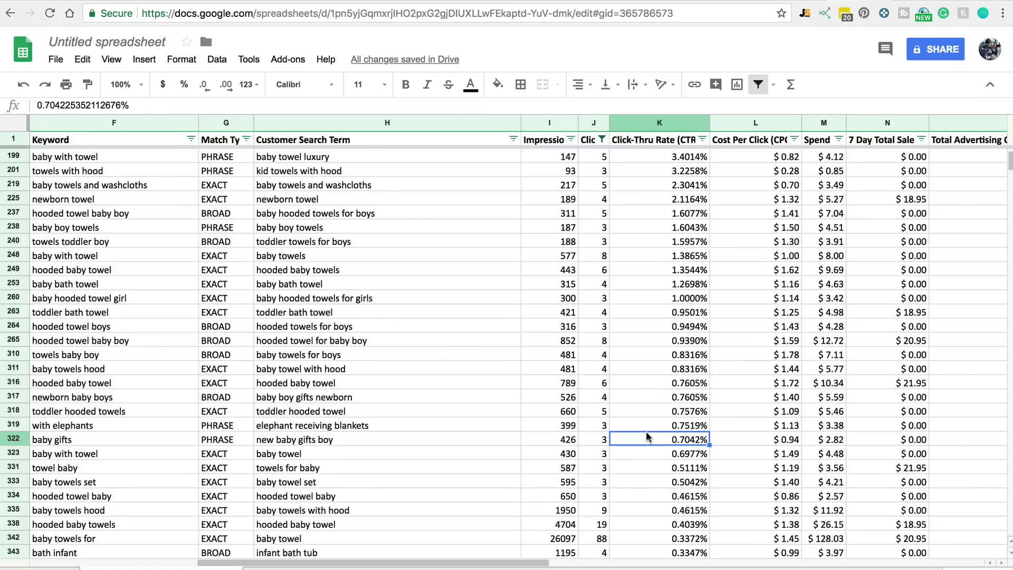
left_click(641, 122)
scroll(633, 392, "down", 5)
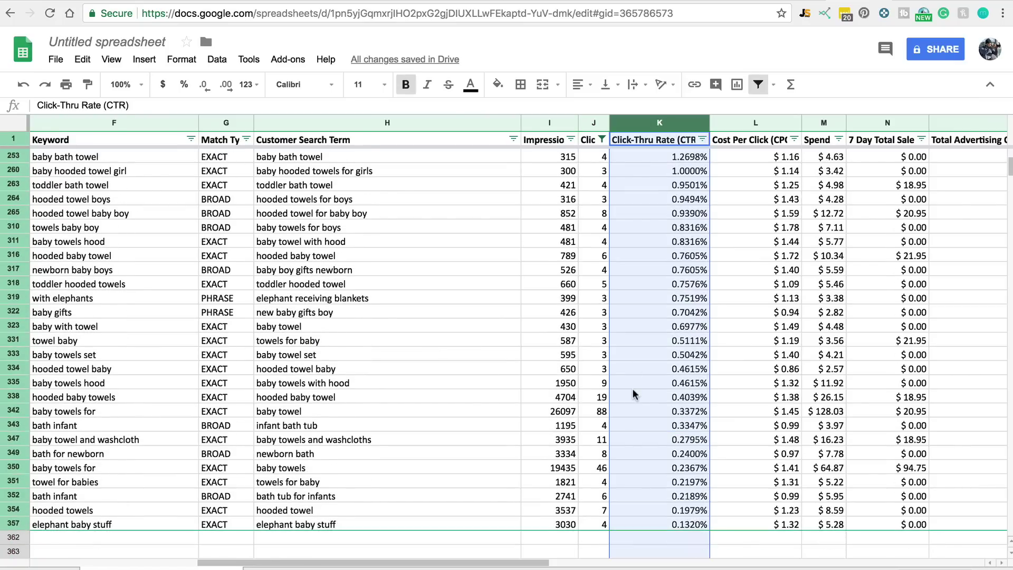
Check the impressions and clicks of "elephant baby stuff", and select the Click-Thru Rate values from row 333 up to row 265.
left_click(544, 467)
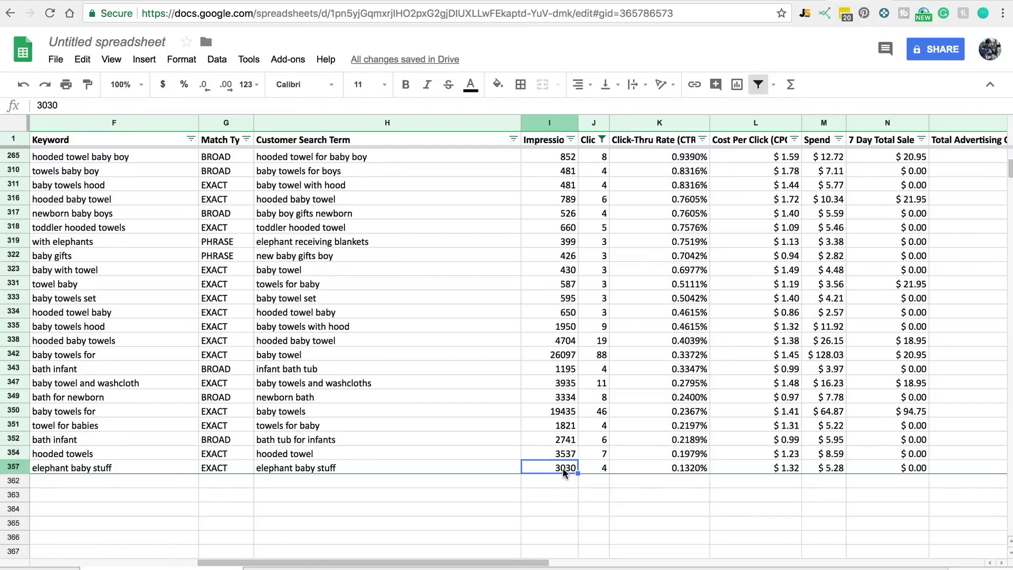
left_click(596, 468)
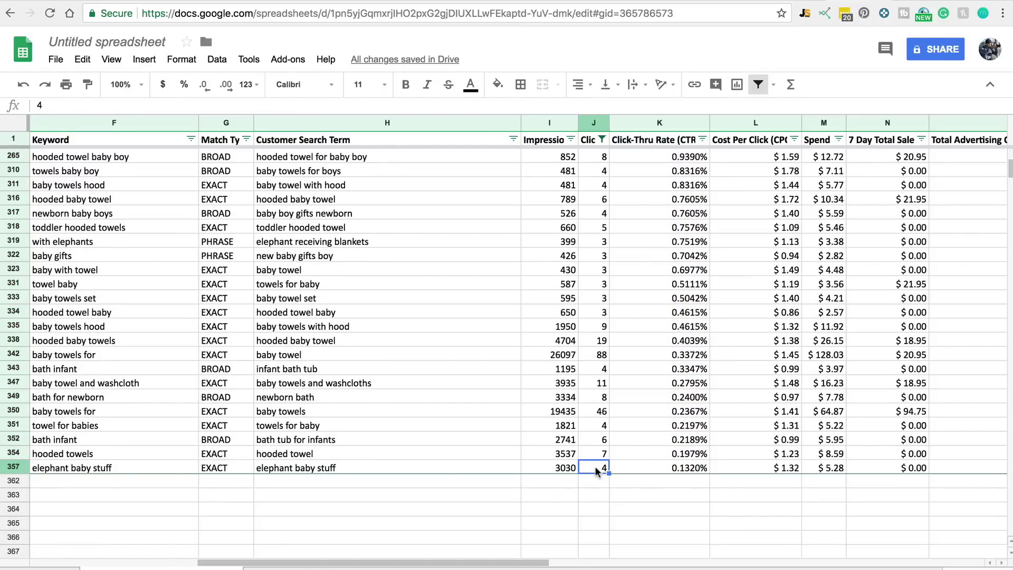
scroll(596, 471, "right", 3)
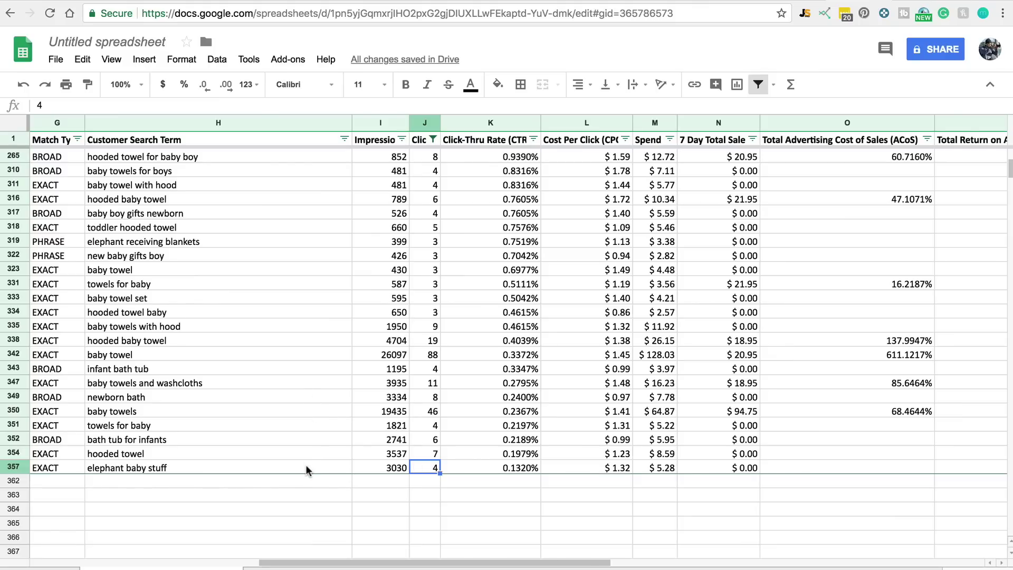
left_click(487, 300)
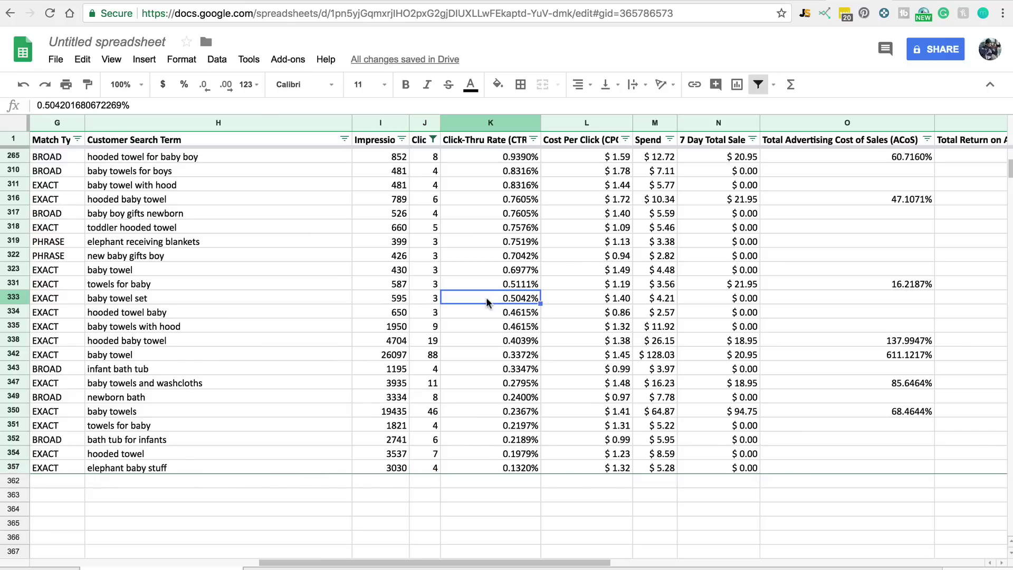
left_click(491, 158, "shift")
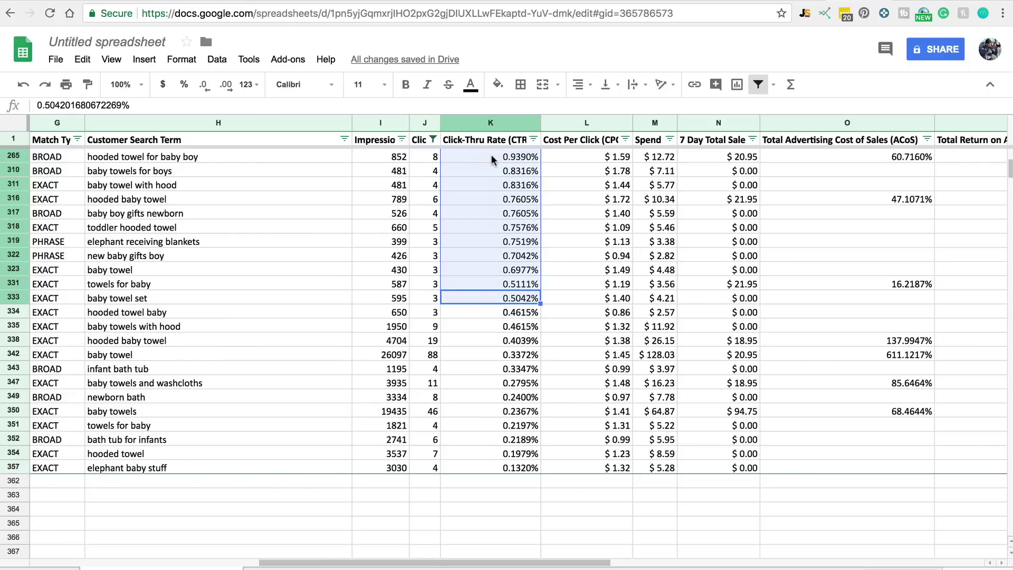